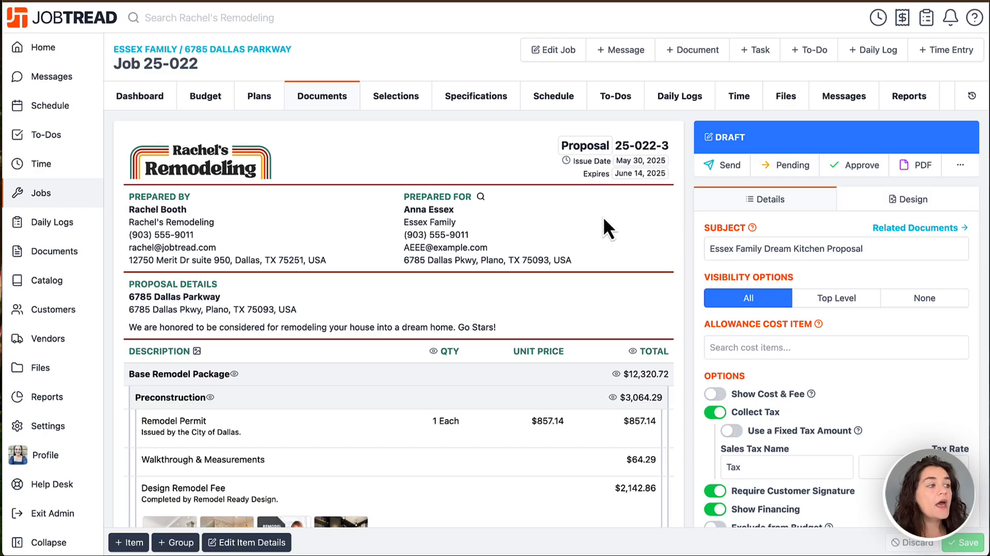
Step: Check the date pickers for the proposal's issue date and expiry date without changing either
{"action": "left_click", "coordinate": [594, 151]}
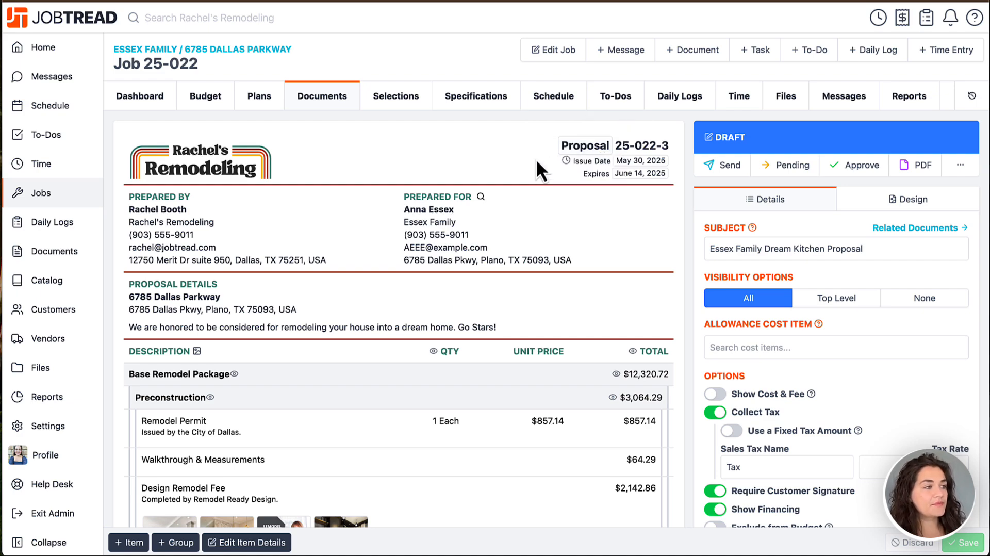
{"action": "left_click", "coordinate": [639, 161]}
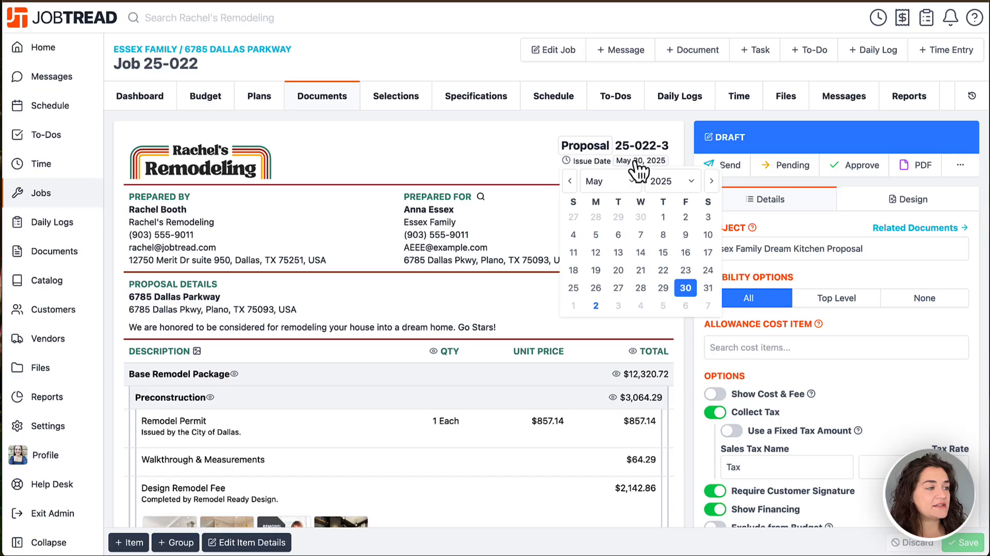
{"action": "left_click", "coordinate": [638, 164]}
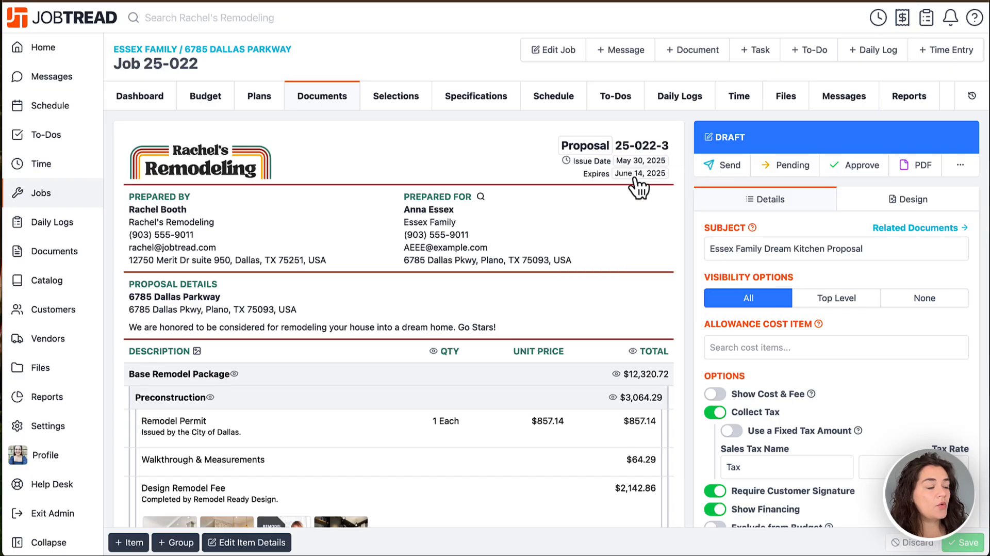
{"action": "left_click", "coordinate": [639, 174]}
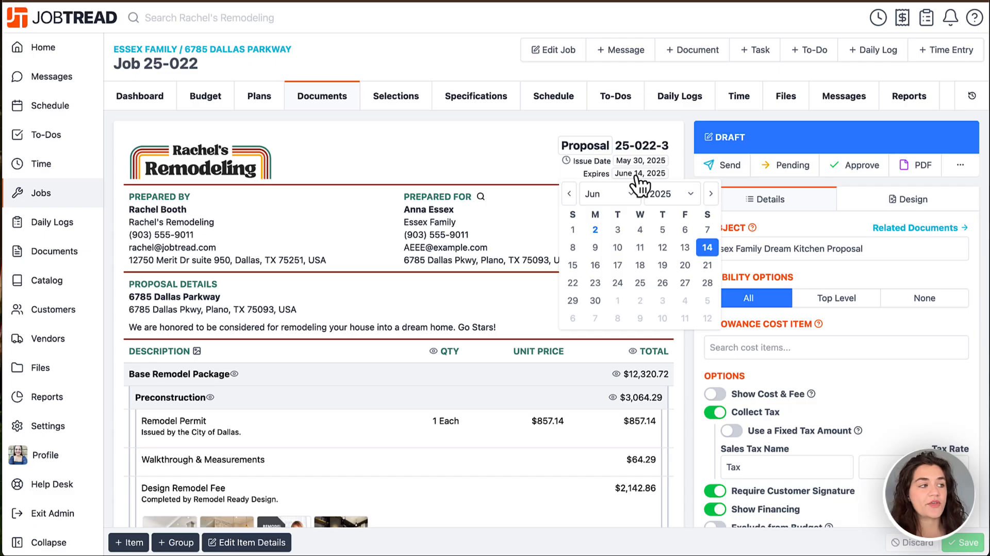
{"action": "left_click", "coordinate": [640, 178]}
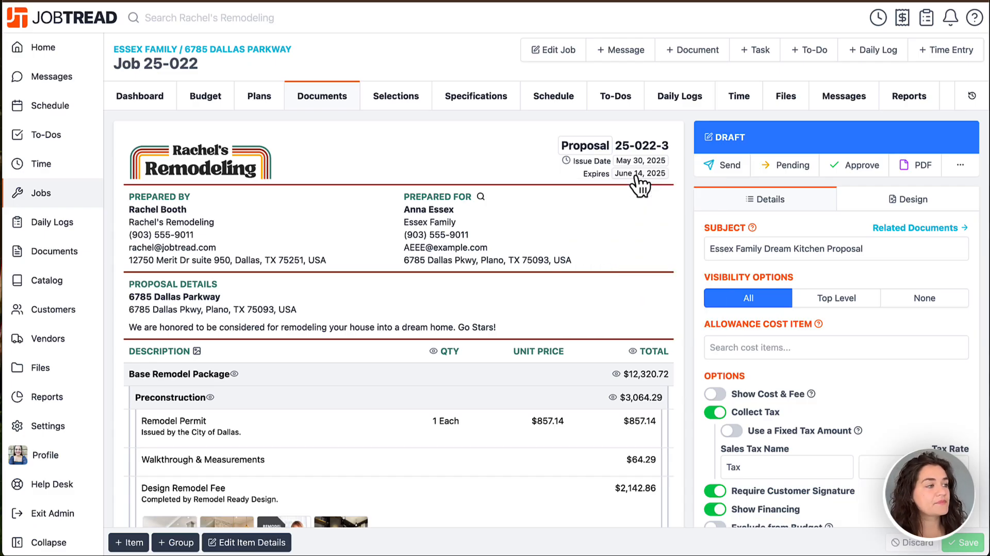
{"action": "scroll", "coordinate": [607, 209], "scroll_direction": "down", "scroll_amount": 2}
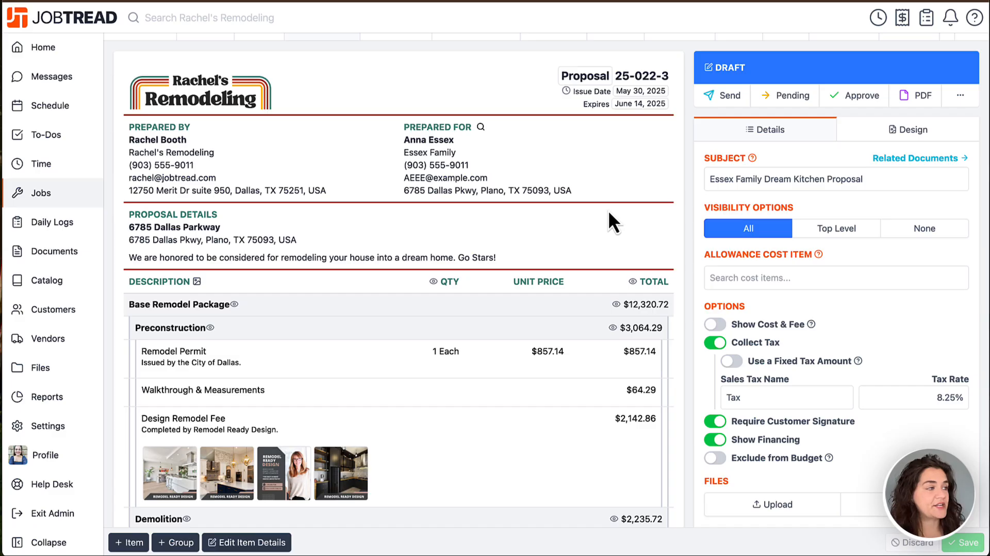
Step: Go through the editable Prepared By fields: name, company, phone, e-mail and address
{"action": "left_click", "coordinate": [228, 140]}
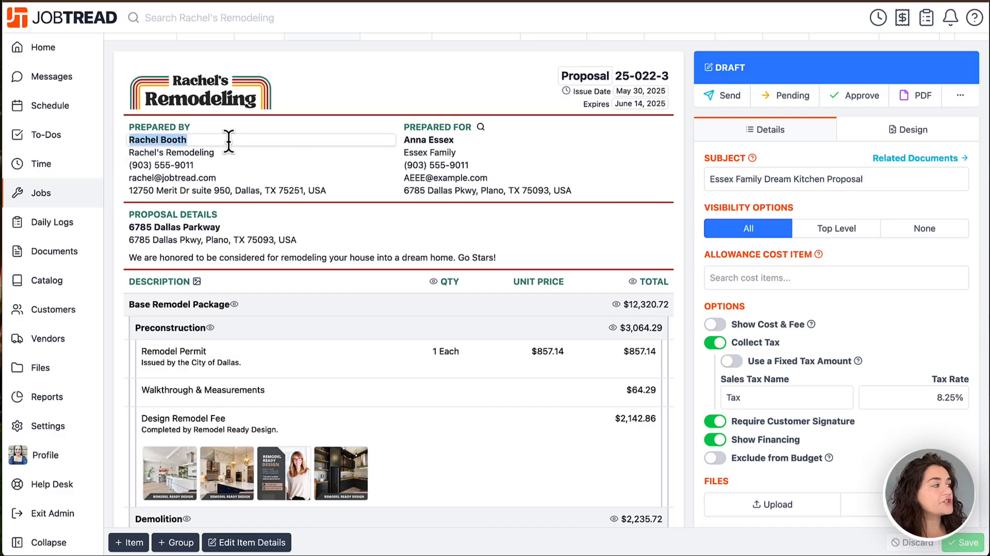
{"action": "left_click", "coordinate": [220, 152]}
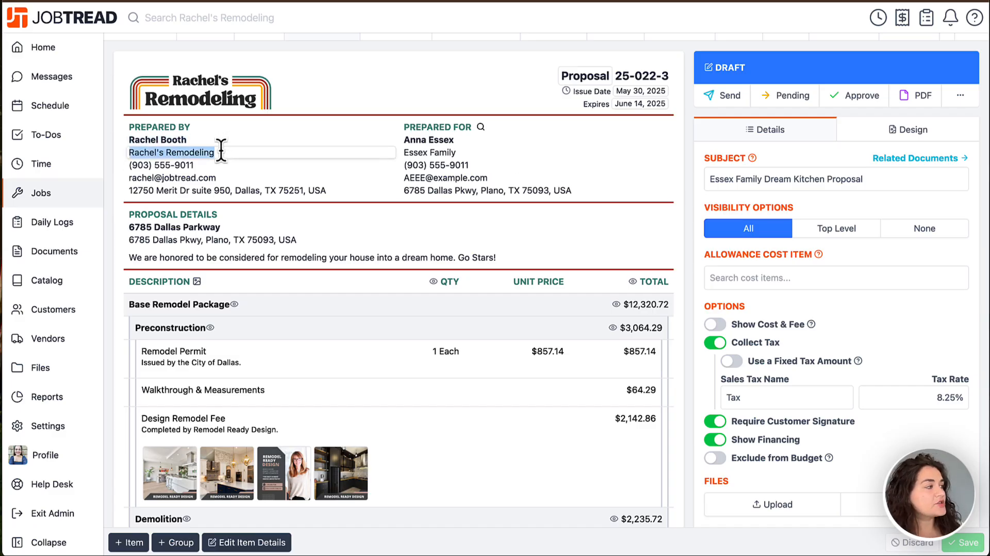
{"action": "left_click", "coordinate": [213, 165]}
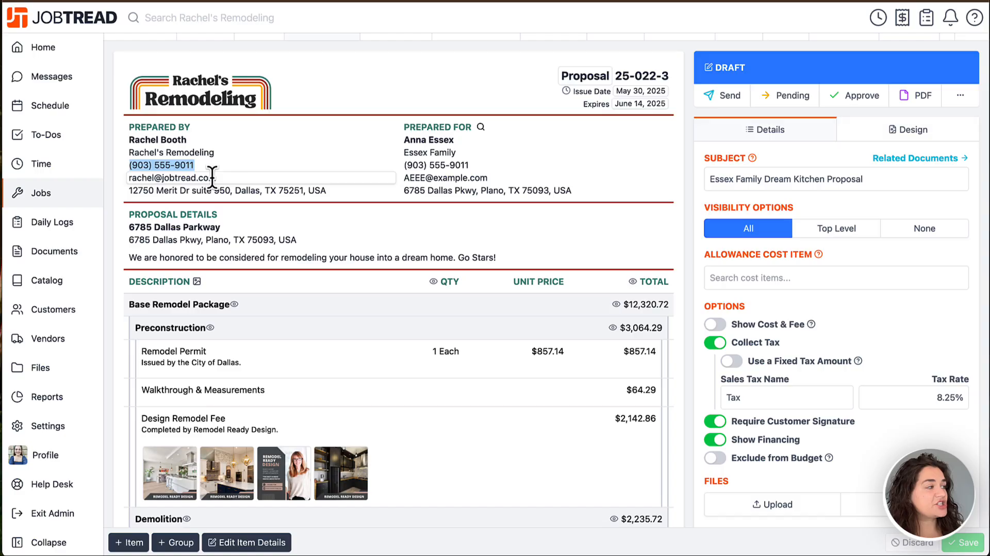
{"action": "left_click", "coordinate": [212, 177]}
{"action": "left_click", "coordinate": [211, 187]}
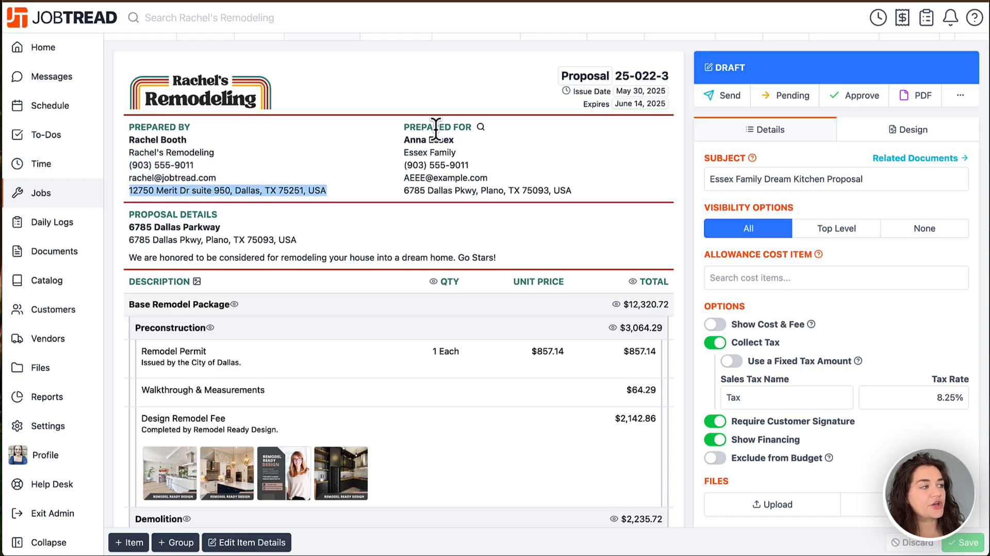
Step: Check the contact and location choices for copying contact details into the Prepared For section, and close the dialog
{"action": "left_click", "coordinate": [480, 128]}
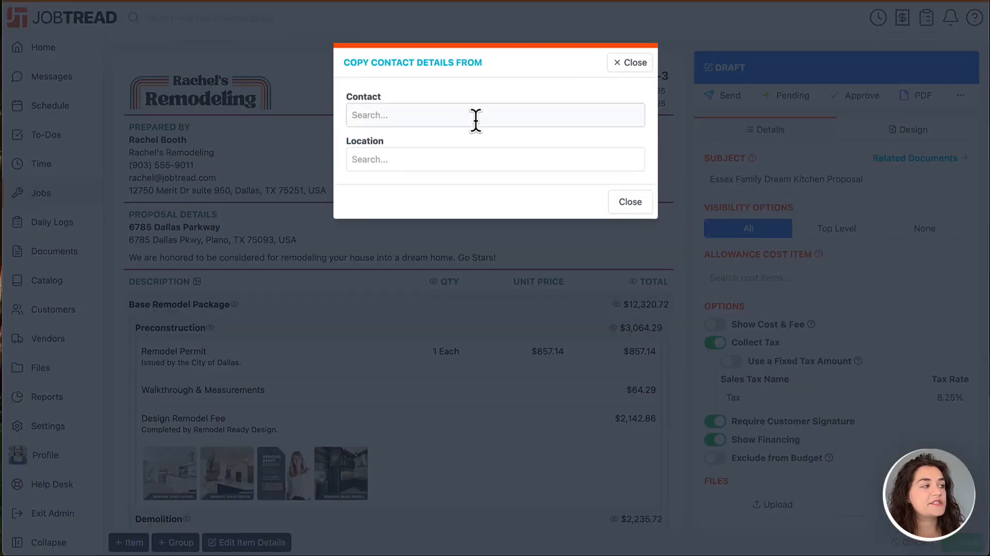
{"action": "left_click", "coordinate": [475, 120]}
{"action": "left_click", "coordinate": [499, 155]}
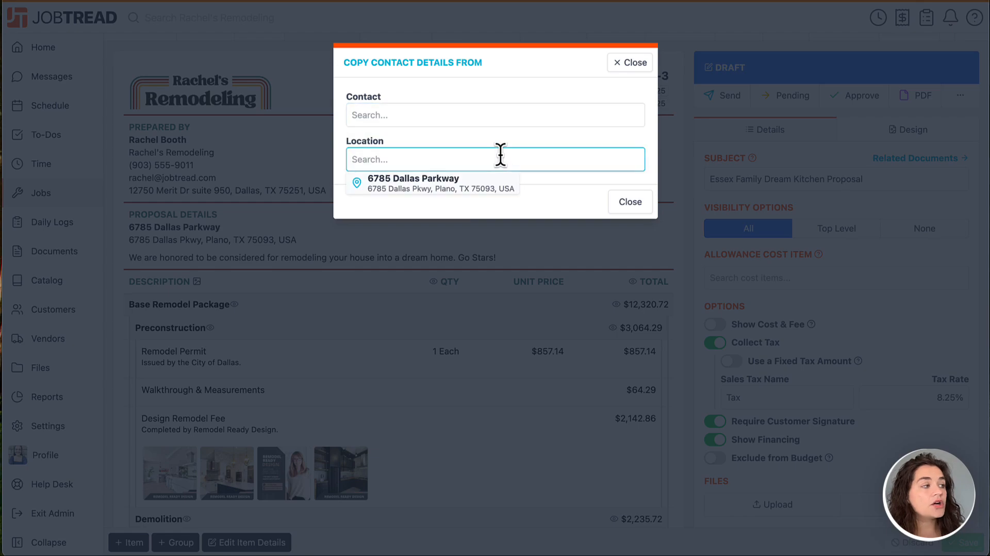
{"action": "left_click", "coordinate": [629, 63]}
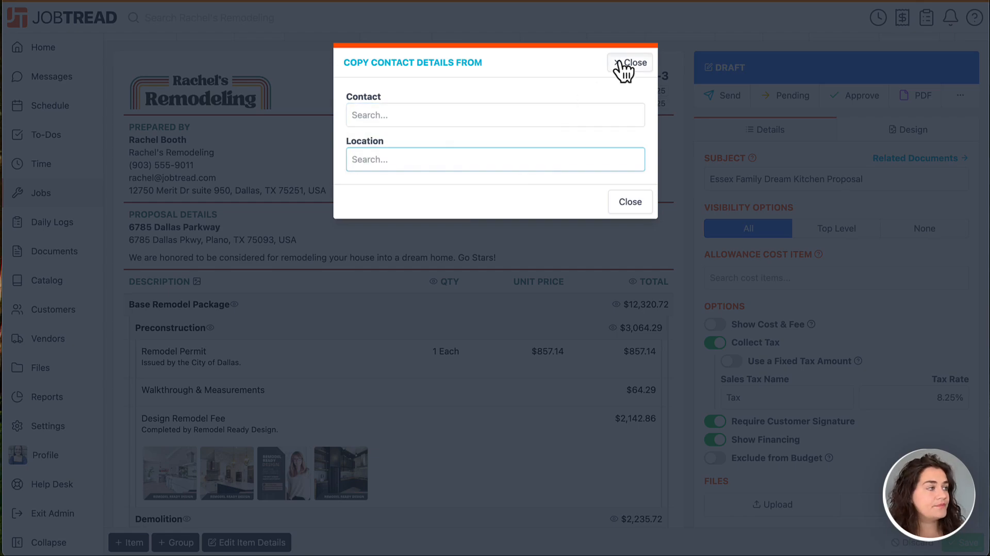
Step: Select the job name and job address lines under Proposal Details in turn
{"action": "scroll", "coordinate": [508, 150], "scroll_direction": "down", "scroll_amount": 1}
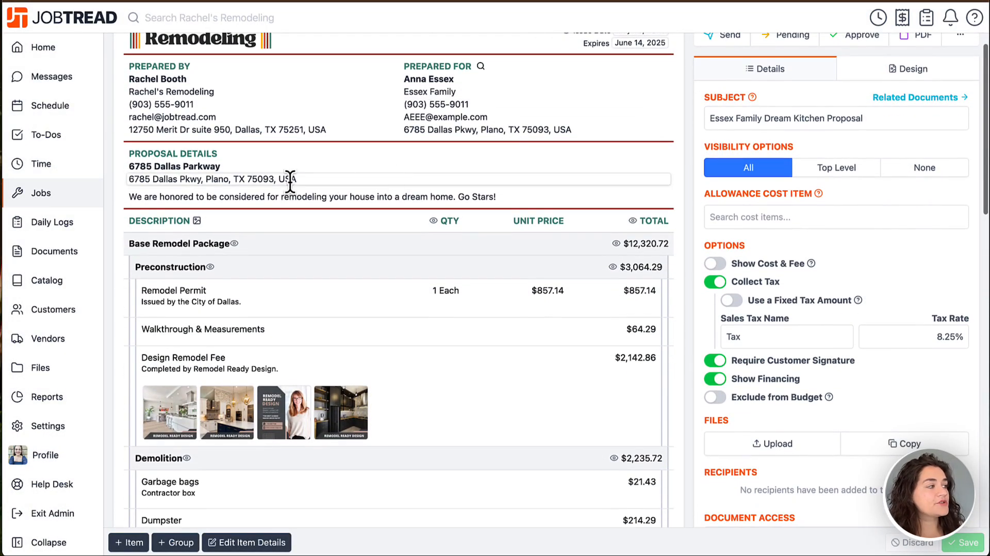
{"action": "triple_click", "coordinate": [283, 168]}
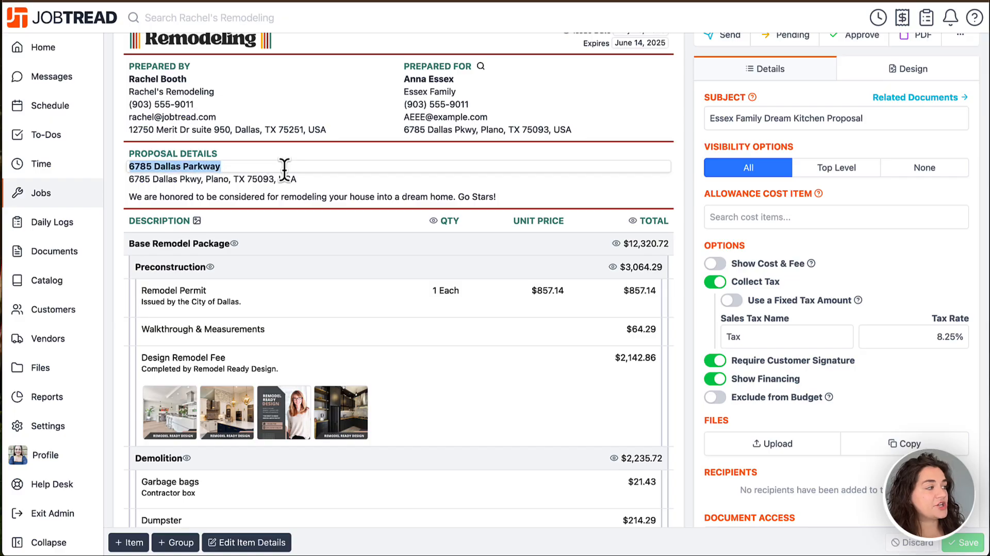
{"action": "triple_click", "coordinate": [285, 178]}
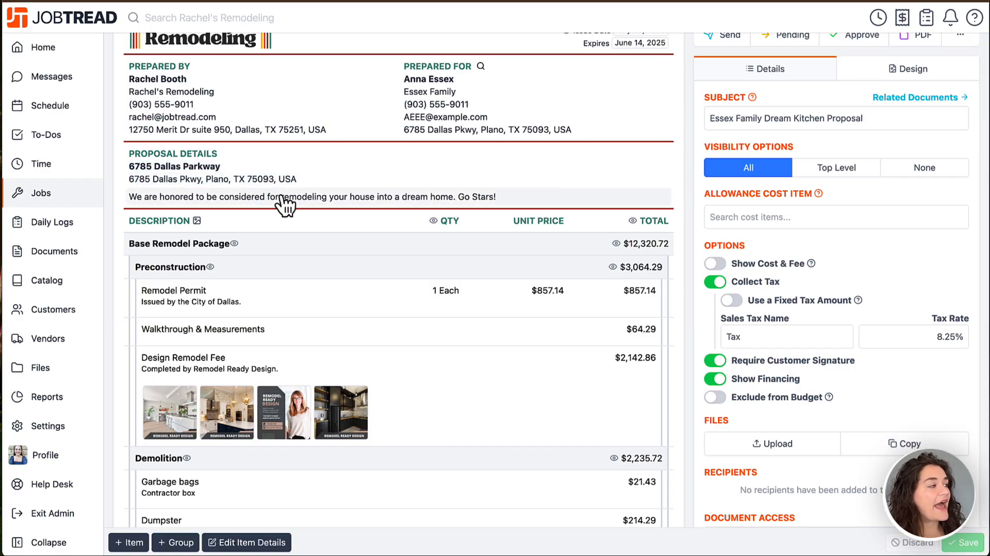
Step: Open the proposal description for editing and look at the Writing Assistant's options for its text
{"action": "left_click", "coordinate": [282, 199]}
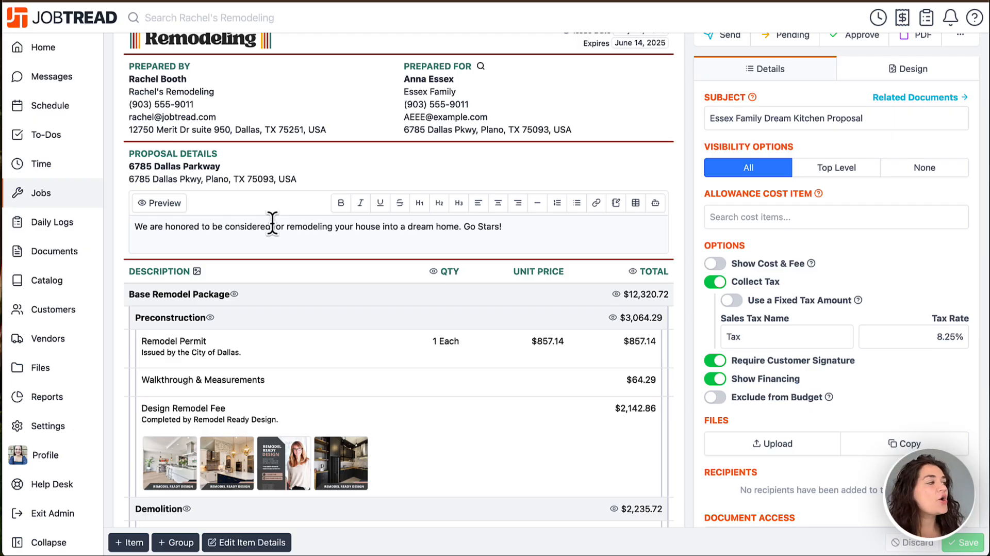
{"action": "left_click", "coordinate": [506, 226]}
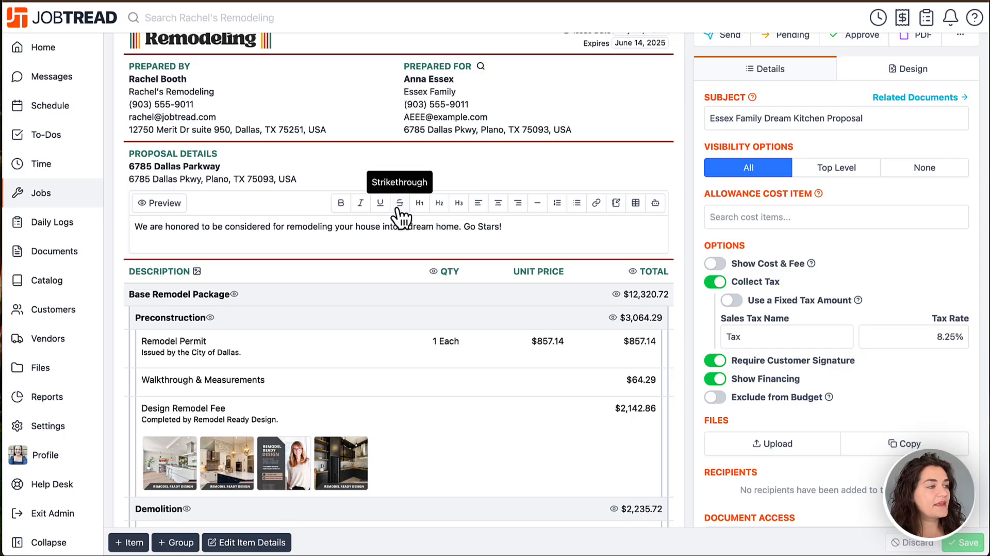
{"action": "left_click", "coordinate": [656, 203]}
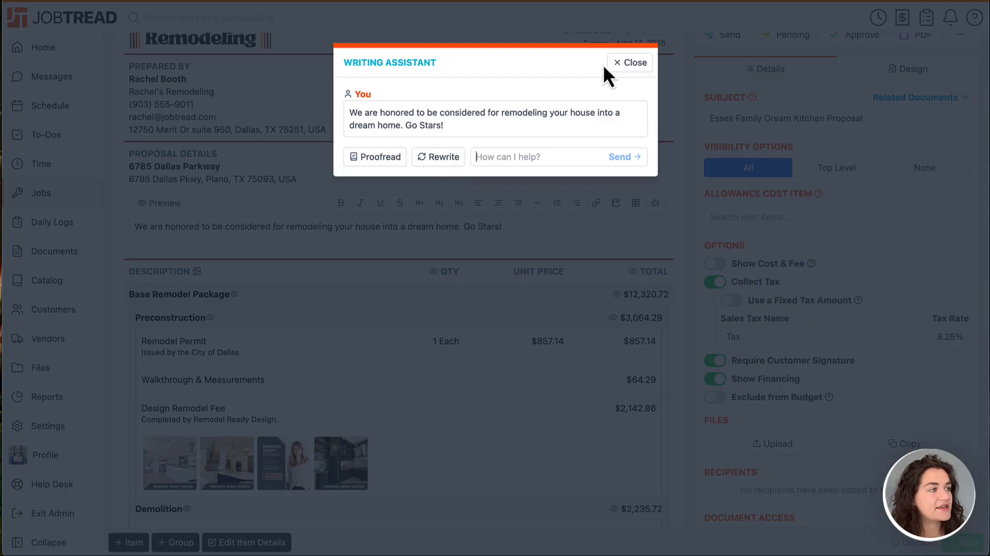
{"action": "left_click", "coordinate": [627, 63]}
Step: Hide the line item files in the proposal and show them again
{"action": "scroll", "coordinate": [484, 246], "scroll_direction": "down", "scroll_amount": 4}
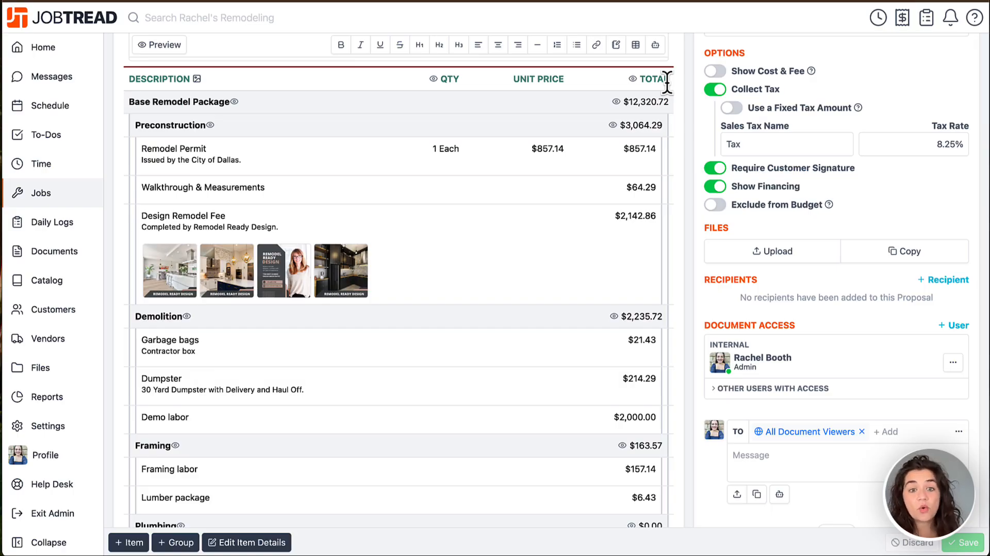
{"action": "left_click", "coordinate": [197, 79]}
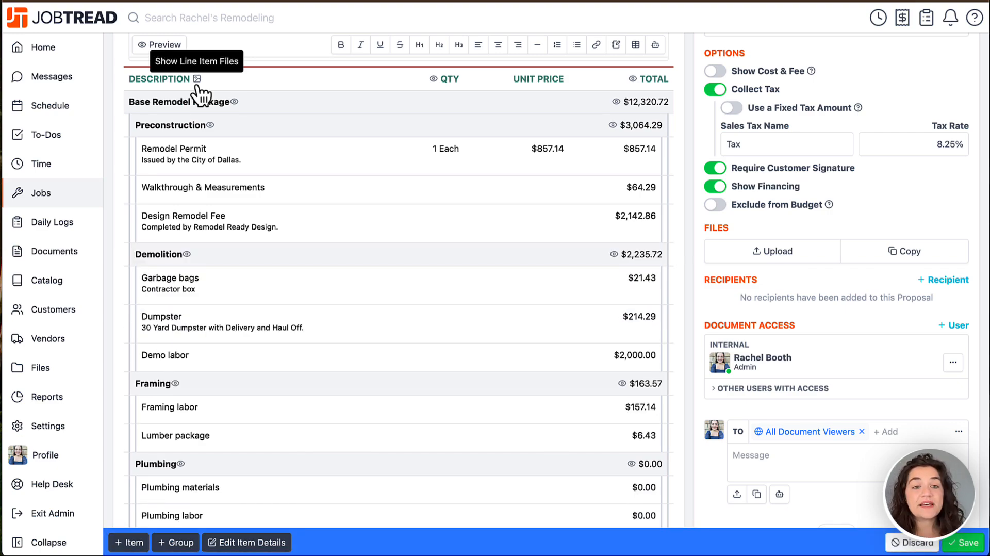
{"action": "left_click", "coordinate": [197, 79]}
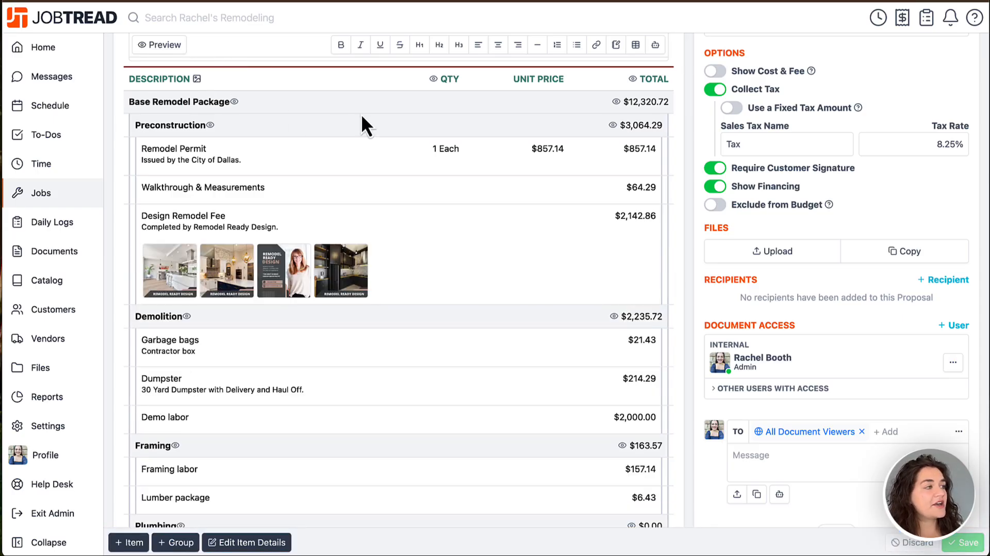
Step: Hide the quantity and totals columns of the proposal's line items
{"action": "left_click", "coordinate": [433, 79]}
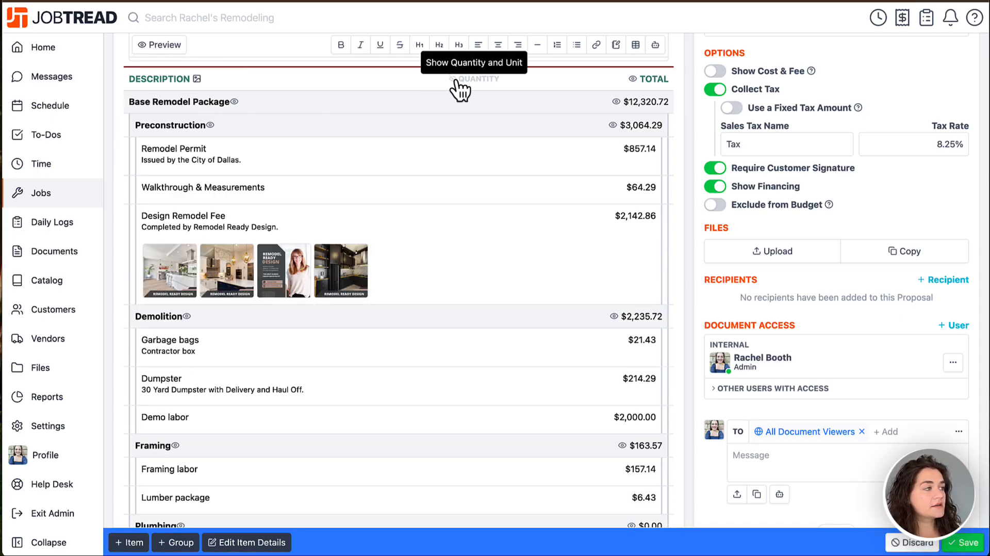
{"action": "left_click", "coordinate": [433, 79]}
{"action": "left_click", "coordinate": [632, 83]}
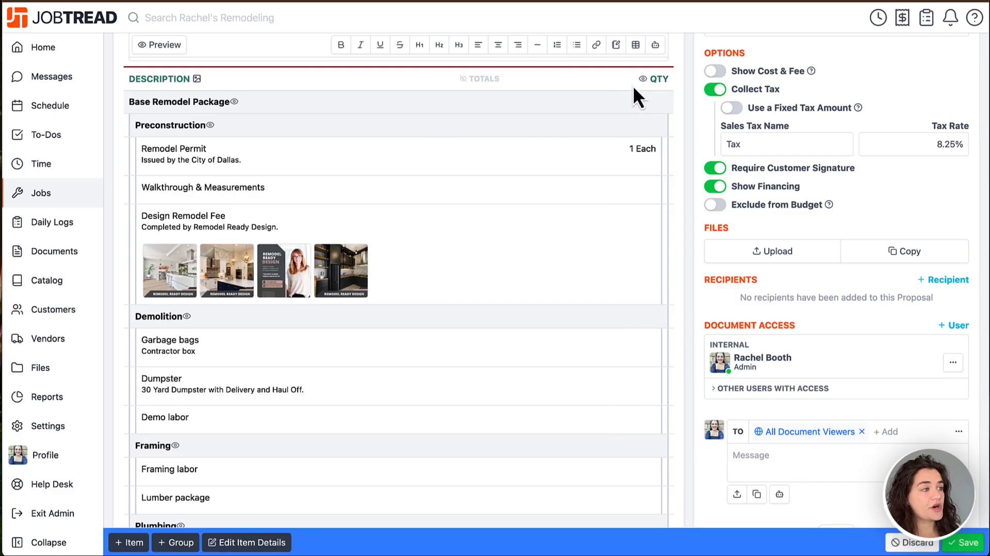
{"action": "left_click", "coordinate": [642, 80]}
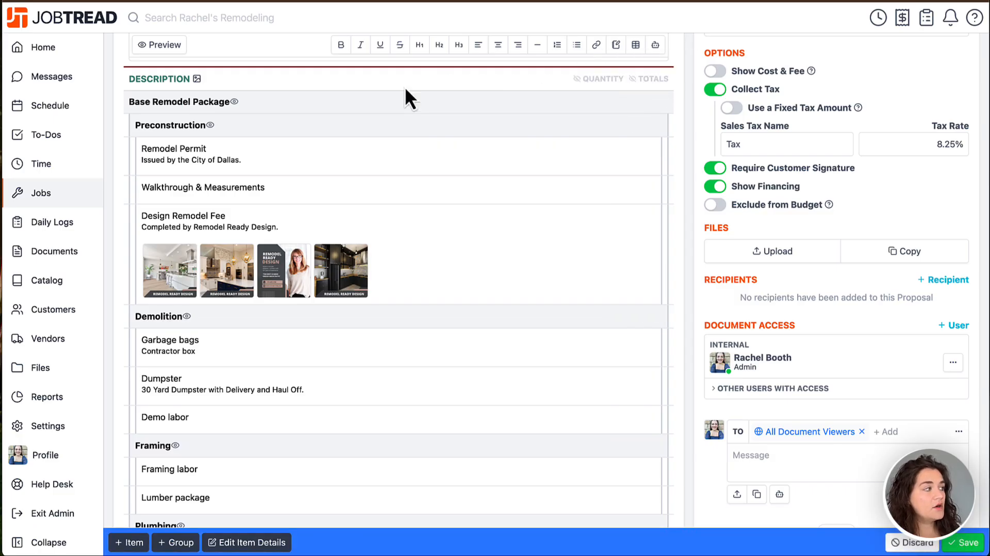
Step: Hide the sub-items of the Demolition group, keeping those of Base Remodel Package and Preconstruction shown
{"action": "left_click", "coordinate": [210, 125]}
{"action": "left_click", "coordinate": [184, 149]}
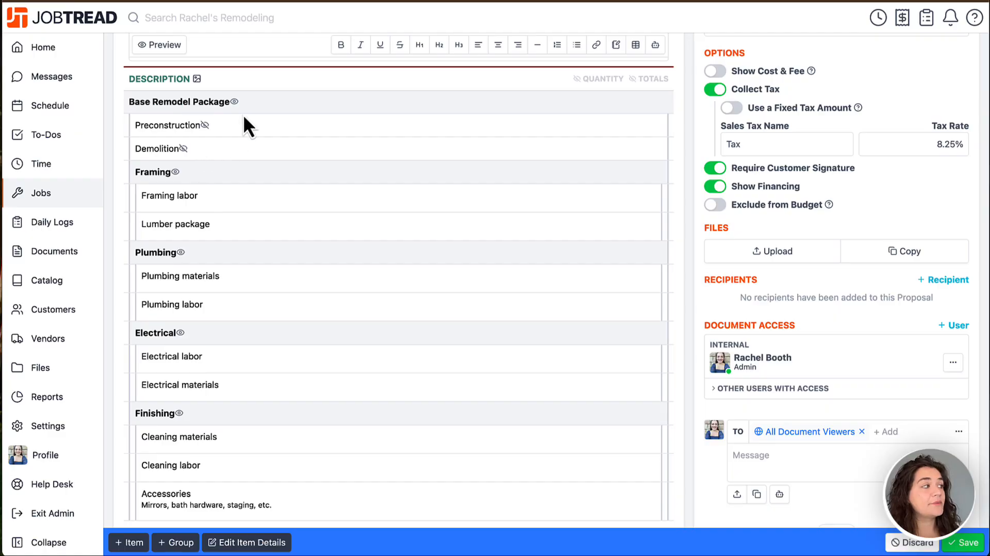
{"action": "left_click", "coordinate": [234, 102]}
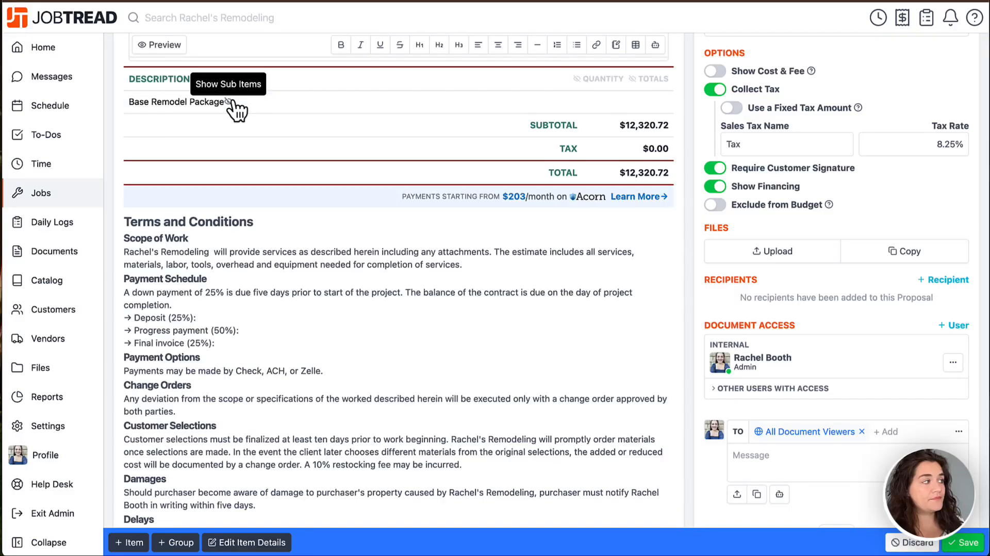
{"action": "left_click", "coordinate": [234, 101]}
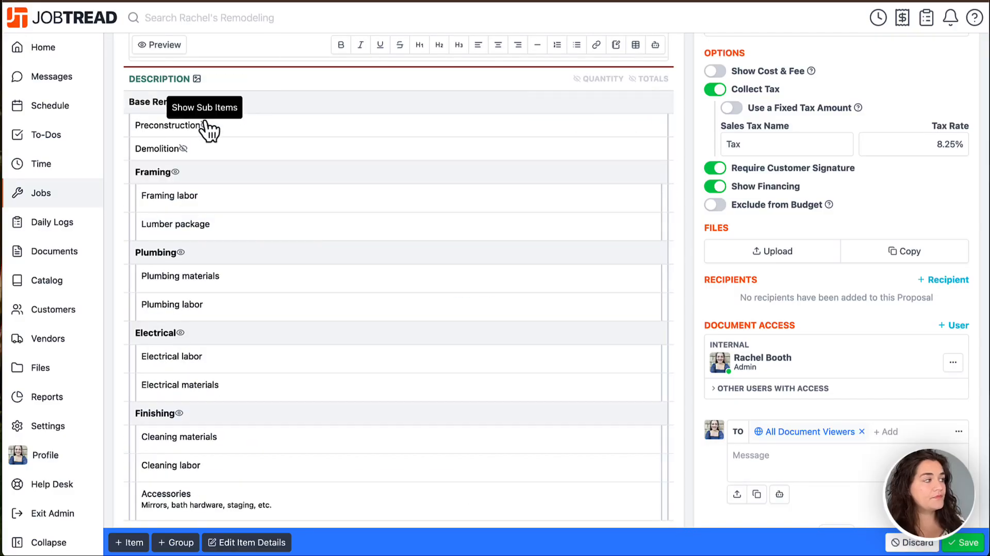
{"action": "left_click", "coordinate": [206, 125]}
Step: Show the quantity and line item totals columns in the proposal again
{"action": "left_click", "coordinate": [610, 80]}
{"action": "left_click", "coordinate": [643, 80]}
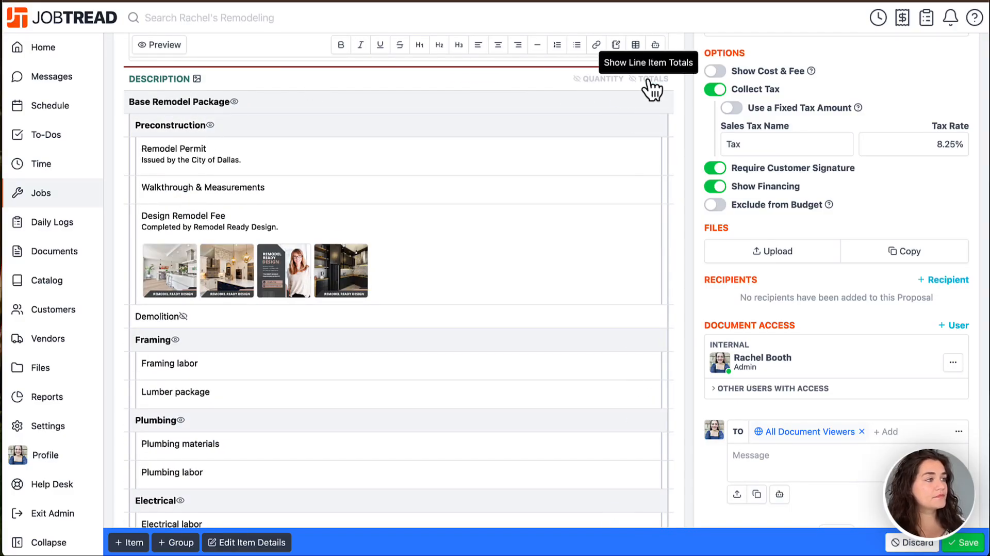
{"action": "left_click", "coordinate": [649, 80]}
{"action": "left_click", "coordinate": [447, 78]}
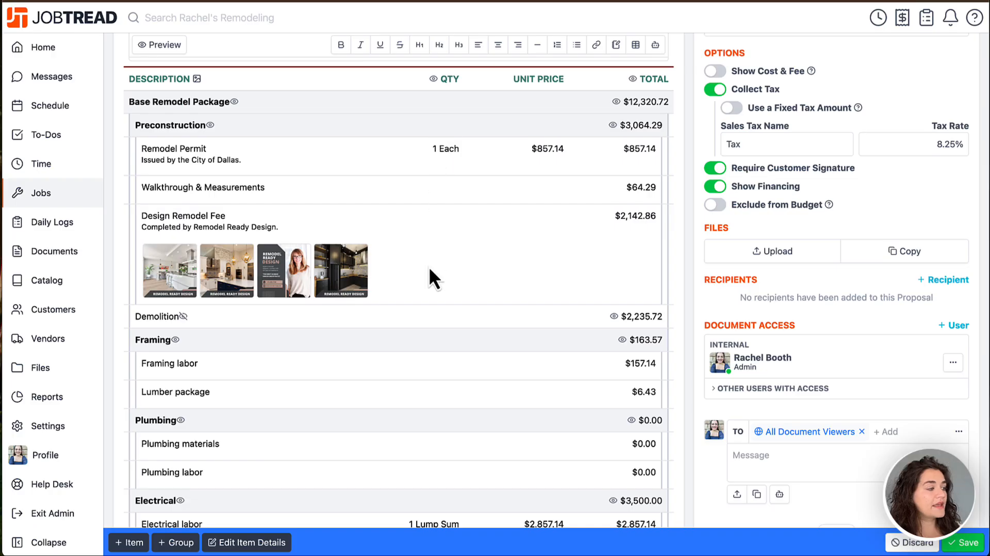
Step: Open the item details grid and review the quantity, unit, cost, margin and unit price columns
{"action": "scroll", "coordinate": [428, 266], "scroll_direction": "down", "scroll_amount": 3}
{"action": "scroll", "coordinate": [428, 266], "scroll_direction": "down", "scroll_amount": 1}
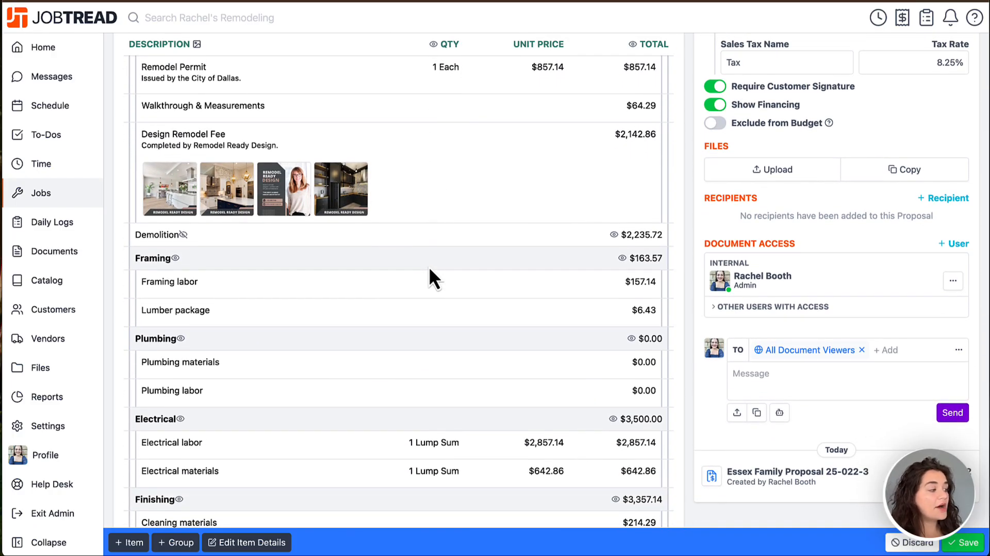
{"action": "left_click", "coordinate": [252, 543]}
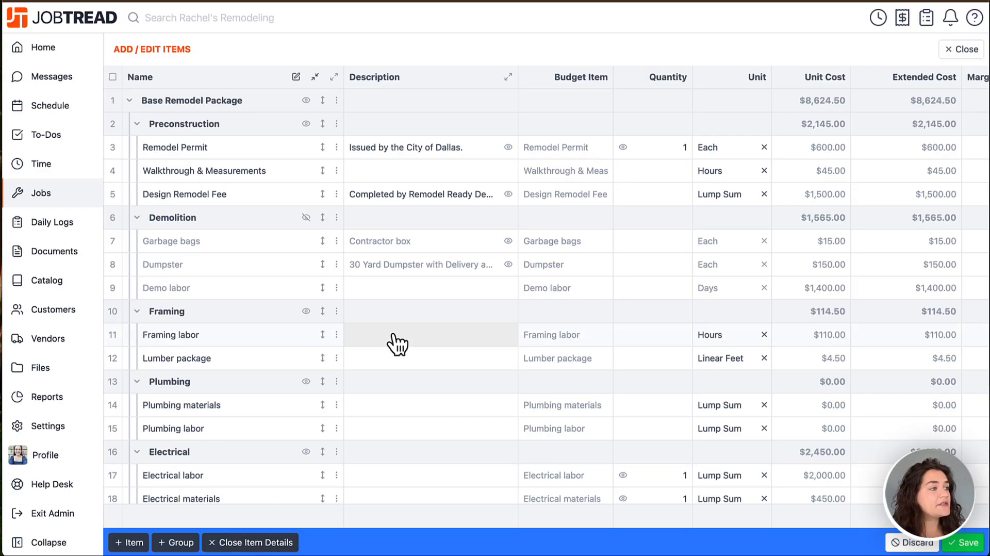
{"action": "scroll", "coordinate": [597, 204], "scroll_direction": "right", "scroll_amount": 6}
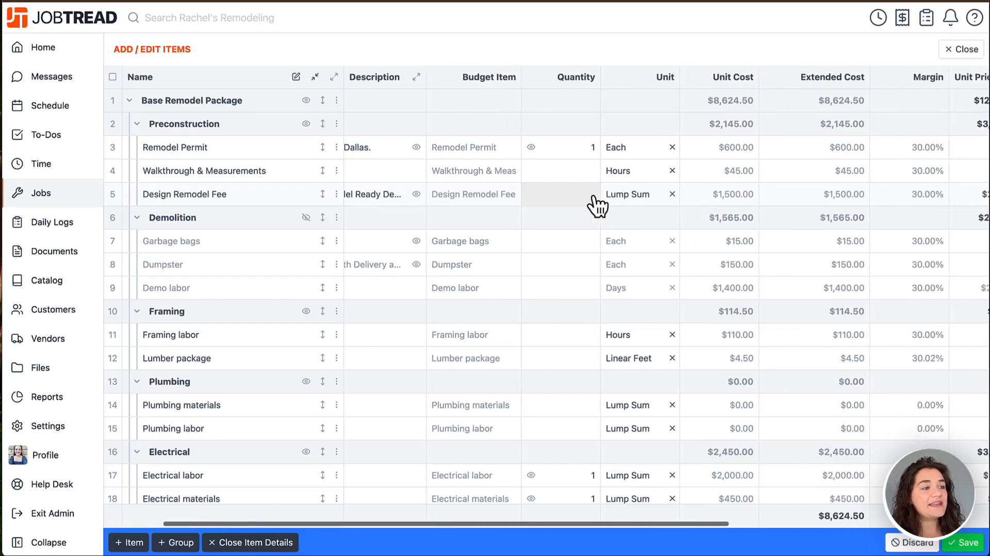
{"action": "scroll", "coordinate": [596, 203], "scroll_direction": "left", "scroll_amount": 5}
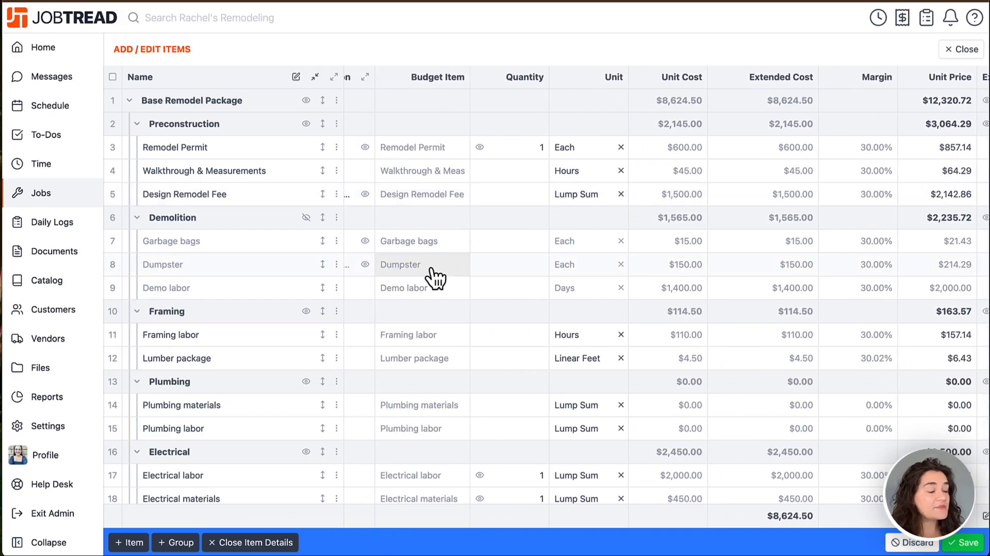
Step: Save the proposal's changes and close the item details grid
{"action": "left_click", "coordinate": [110, 218]}
{"action": "left_click", "coordinate": [110, 218]}
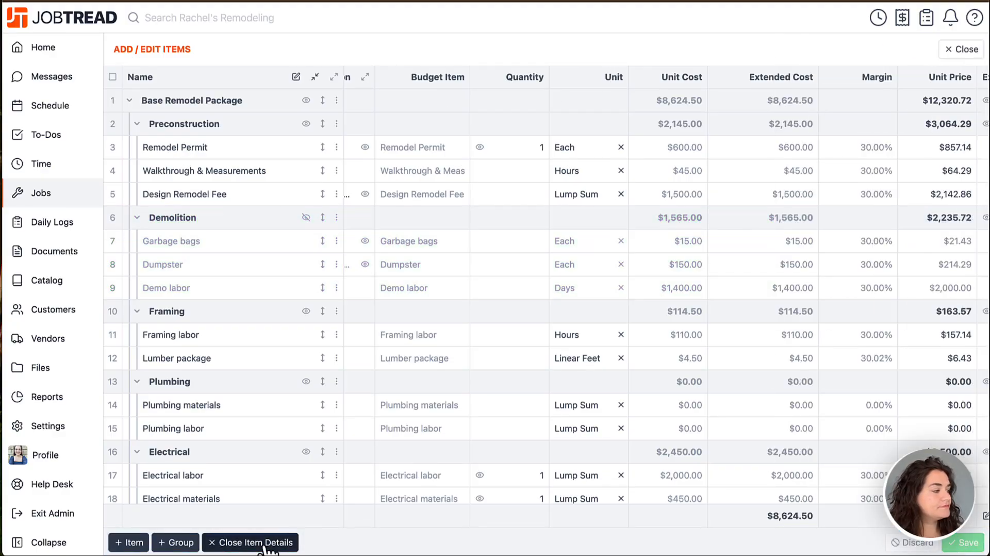
{"action": "left_click", "coordinate": [265, 547]}
{"action": "scroll", "coordinate": [309, 477], "scroll_direction": "down", "scroll_amount": 3}
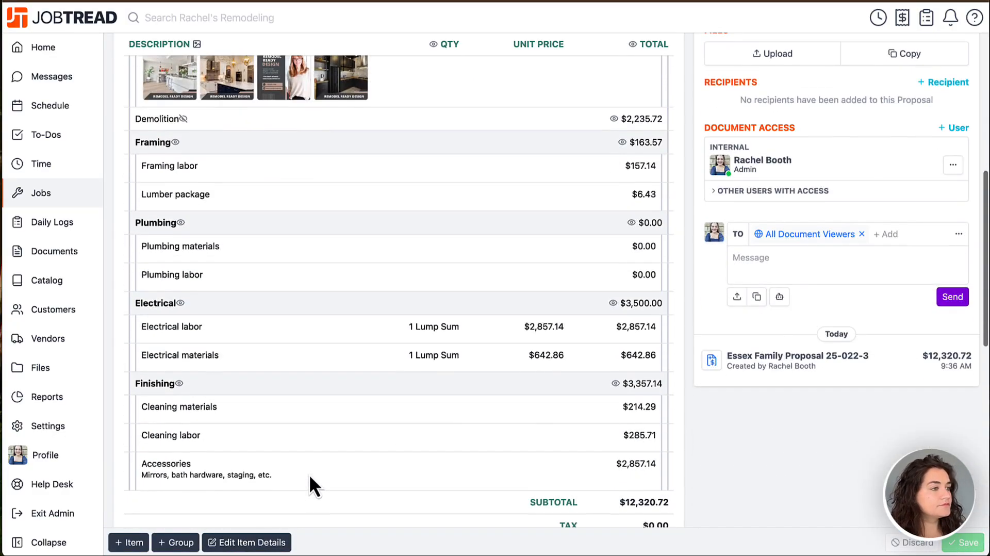
Step: Try the Top Level and None visibility options for the line items and return the proposal to All
{"action": "scroll", "coordinate": [310, 477], "scroll_direction": "up", "scroll_amount": 3}
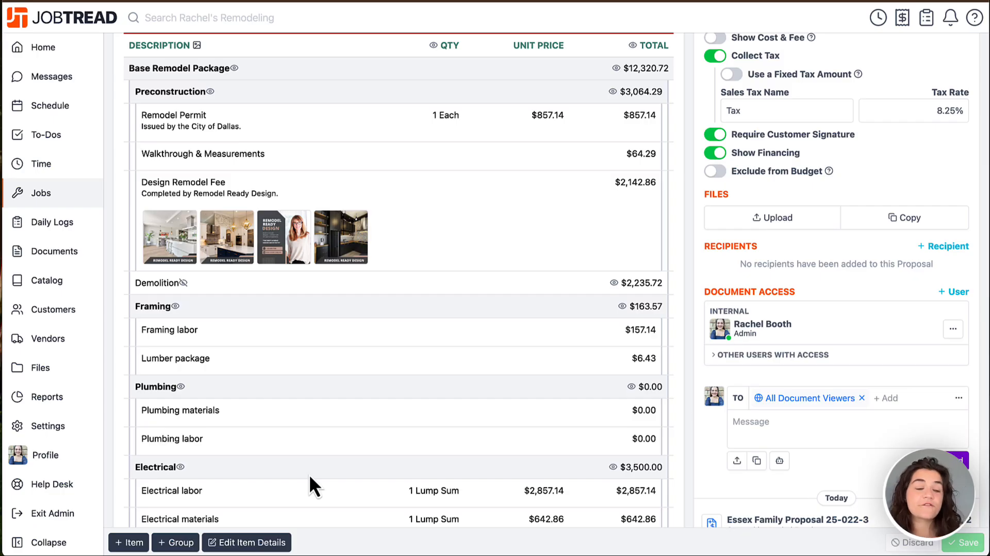
{"action": "scroll", "coordinate": [308, 474], "scroll_direction": "up", "scroll_amount": 5}
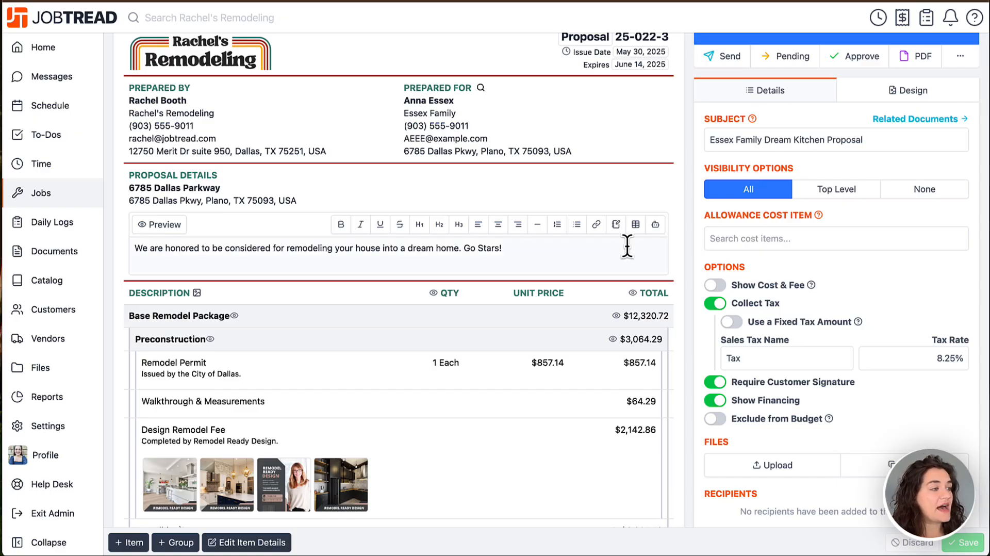
{"action": "scroll", "coordinate": [632, 247], "scroll_direction": "down", "scroll_amount": 2}
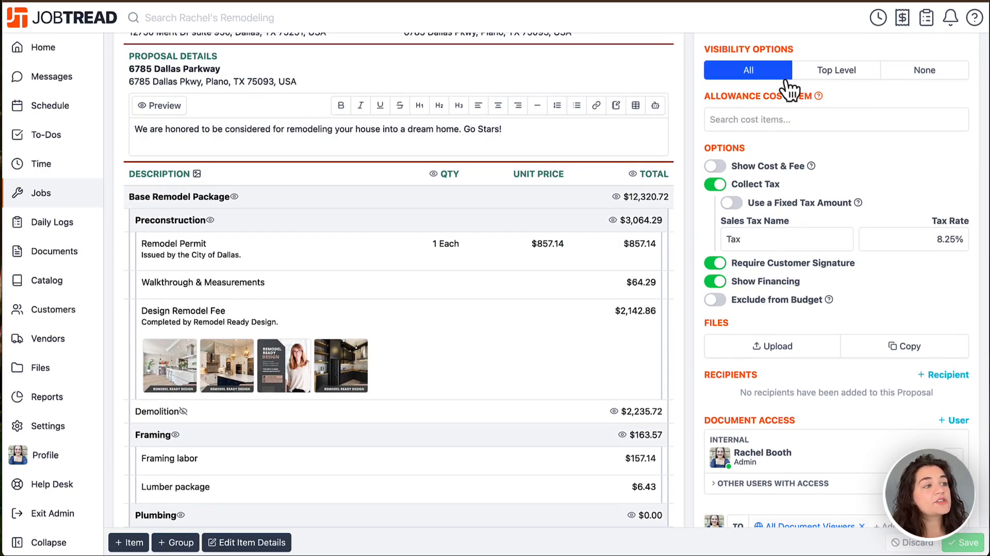
{"action": "left_click", "coordinate": [825, 79]}
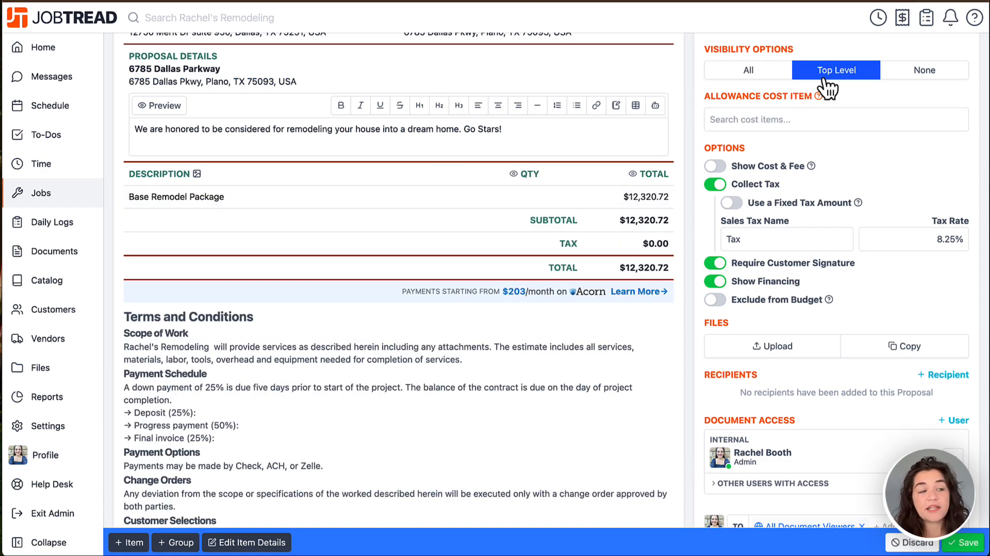
{"action": "left_click", "coordinate": [903, 79]}
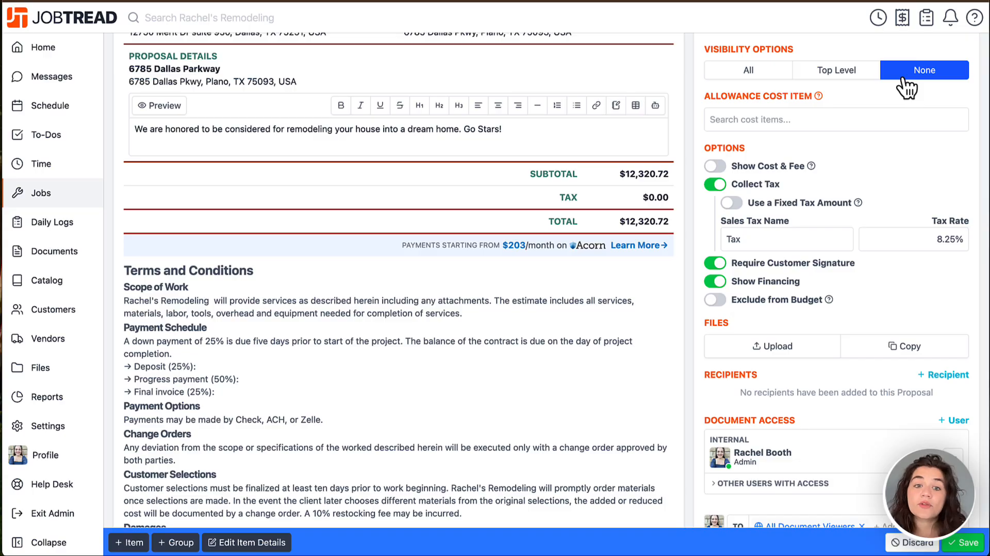
{"action": "left_click", "coordinate": [768, 75]}
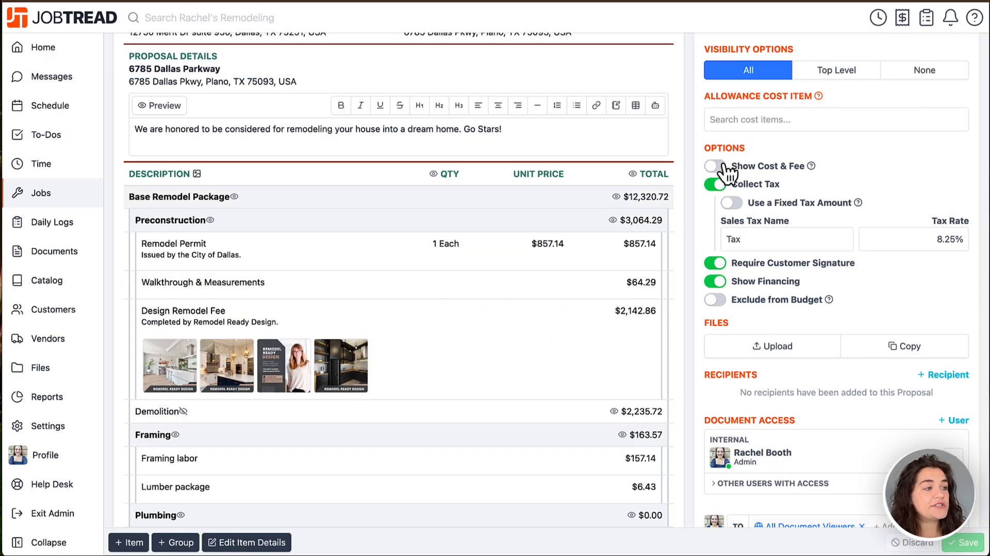
Step: Try the Show Cost & Fee option and look through the available sales tax names, keeping Tax
{"action": "left_click", "coordinate": [722, 165]}
{"action": "left_click", "coordinate": [722, 165]}
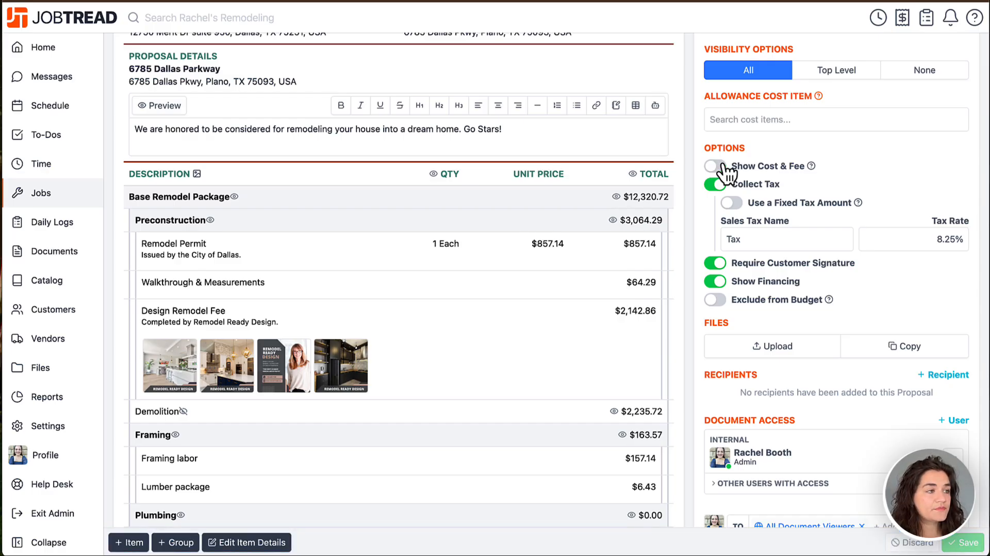
{"action": "scroll", "coordinate": [726, 173], "scroll_direction": "down", "scroll_amount": 1}
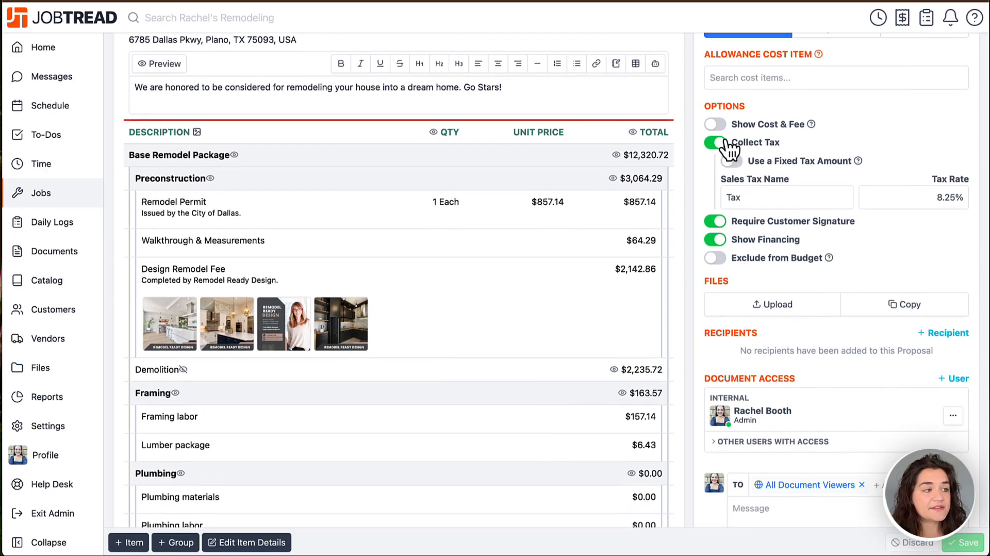
{"action": "left_click", "coordinate": [745, 196]}
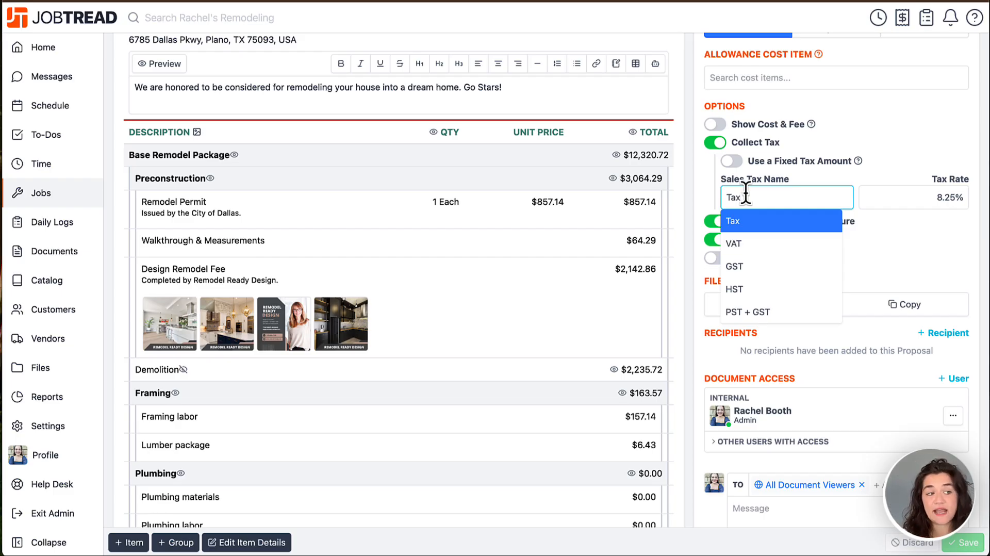
{"action": "left_click", "coordinate": [879, 127]}
Step: Turn on Show Cost & Fee and check the cost and fee totals below the line items
{"action": "scroll", "coordinate": [879, 127], "scroll_direction": "down", "scroll_amount": 1}
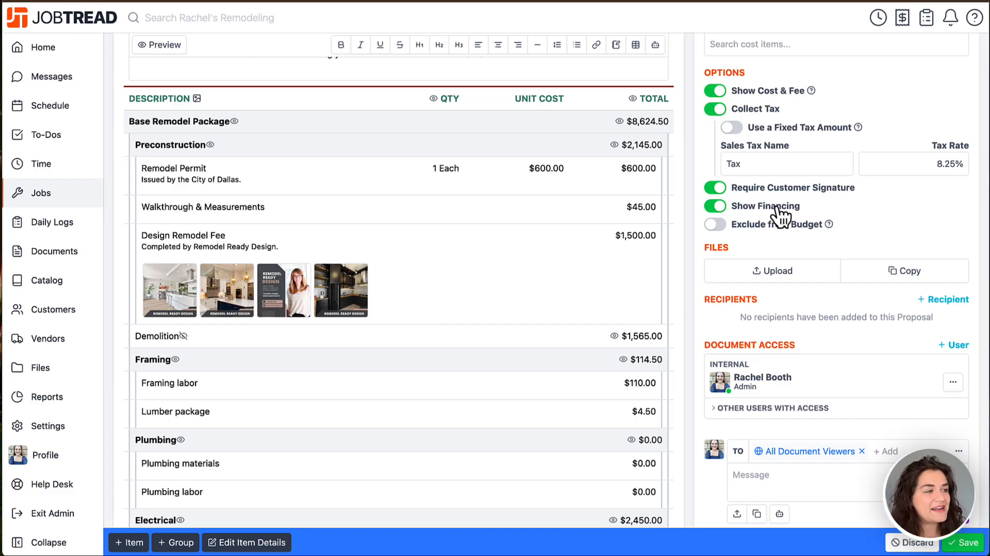
{"action": "scroll", "coordinate": [779, 215], "scroll_direction": "down", "scroll_amount": 10}
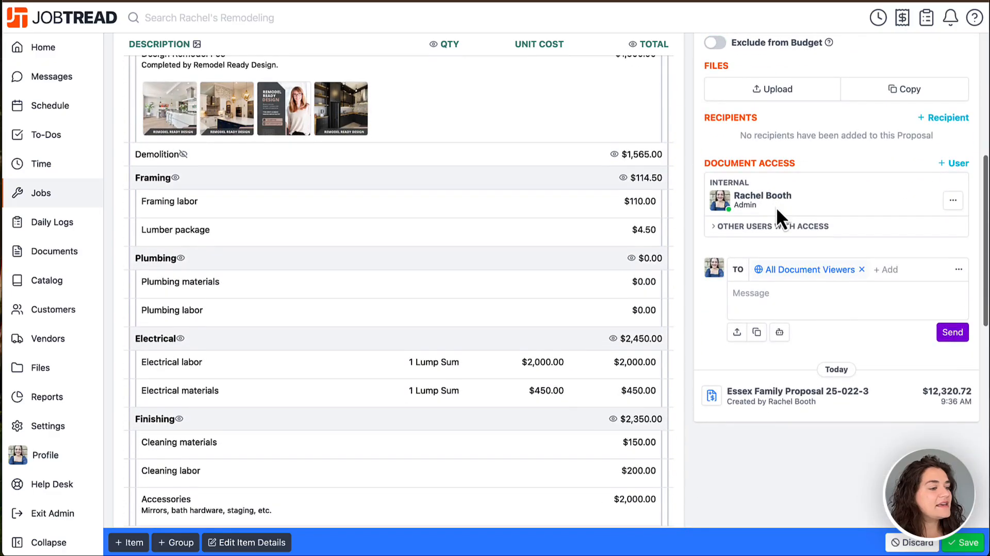
{"action": "scroll", "coordinate": [777, 211], "scroll_direction": "down", "scroll_amount": 2}
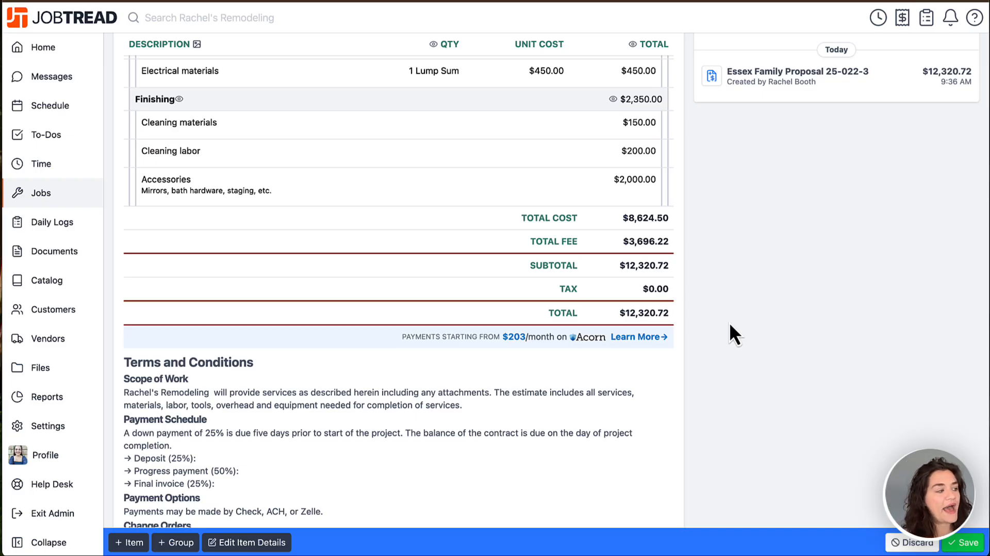
{"action": "scroll", "coordinate": [730, 324], "scroll_direction": "up", "scroll_amount": 7}
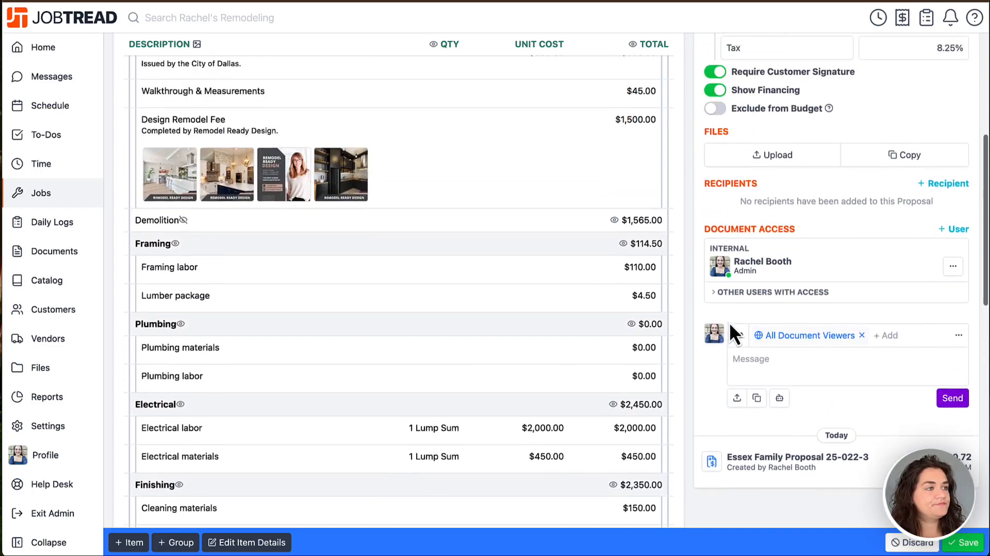
{"action": "scroll", "coordinate": [729, 321], "scroll_direction": "up", "scroll_amount": 4}
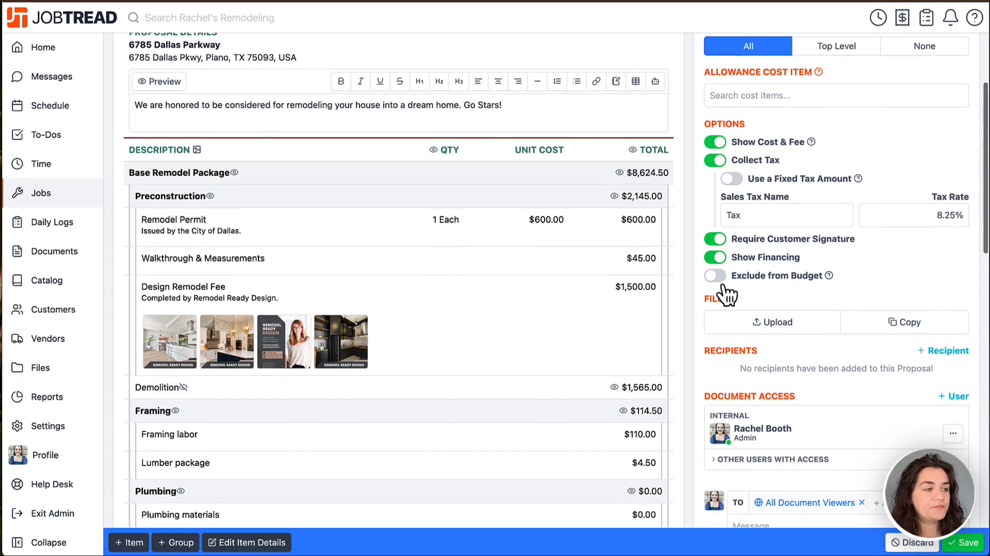
Step: Start adding proposal recipients and select both customer contacts with their signatures required
{"action": "scroll", "coordinate": [723, 289], "scroll_direction": "down", "scroll_amount": 1}
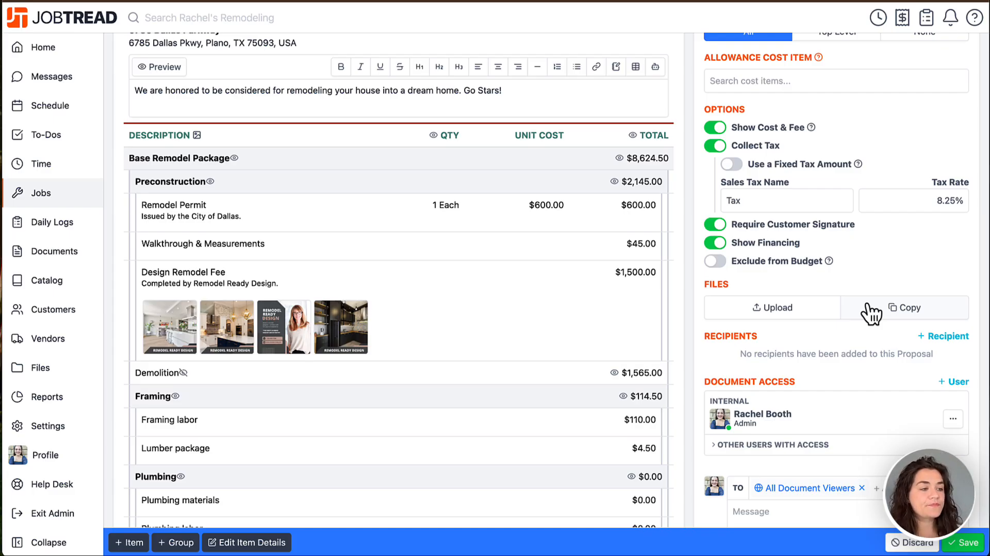
{"action": "scroll", "coordinate": [870, 312], "scroll_direction": "down", "scroll_amount": 1}
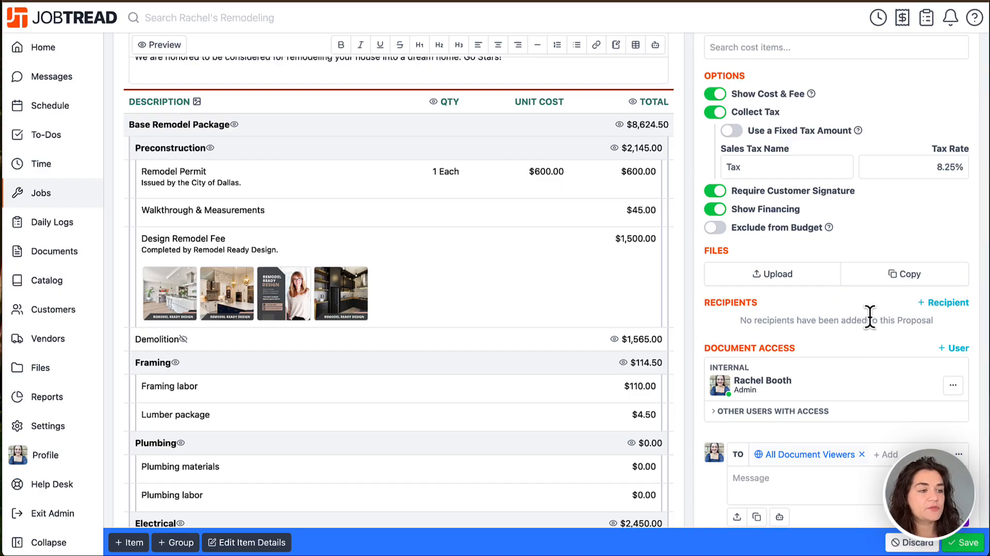
{"action": "left_click", "coordinate": [947, 303]}
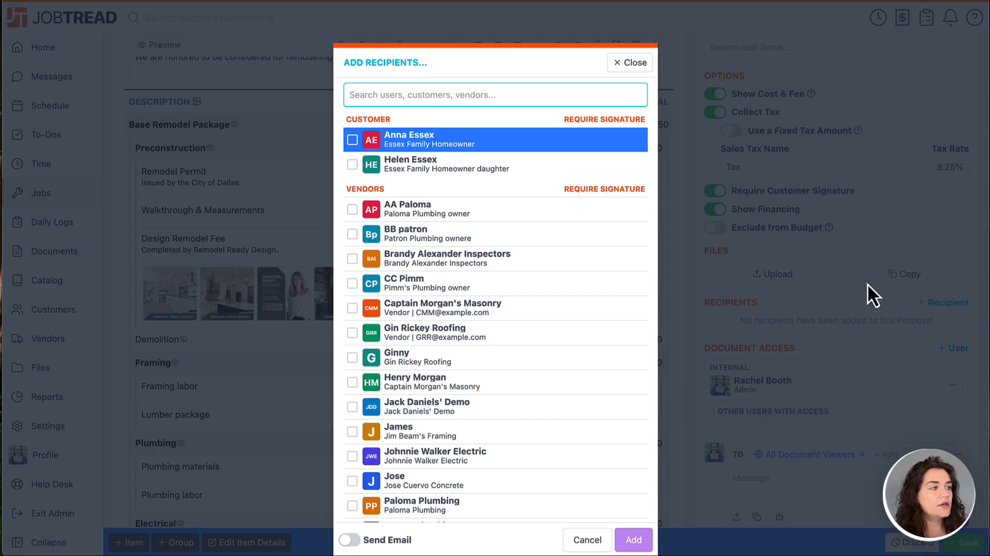
{"action": "left_click", "coordinate": [533, 147]}
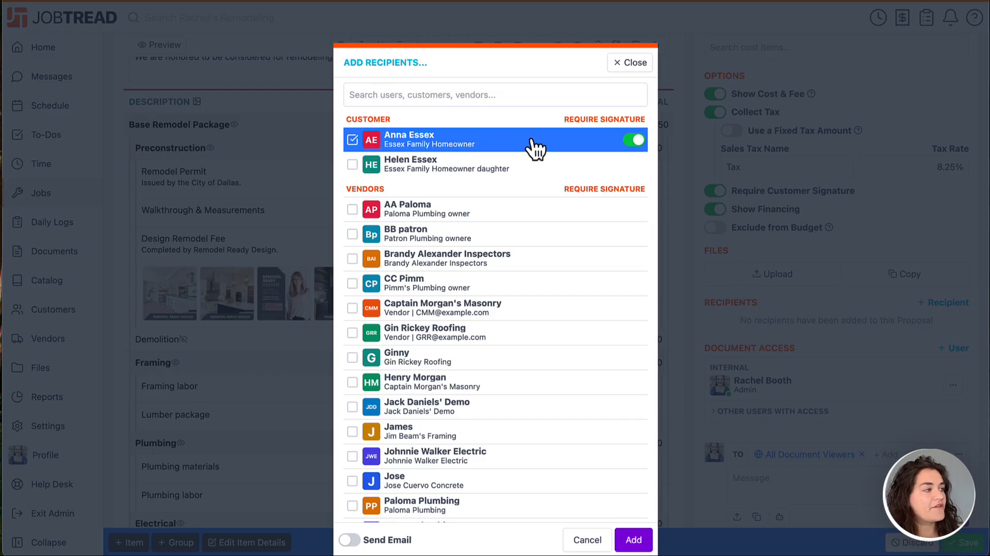
{"action": "left_click", "coordinate": [533, 172]}
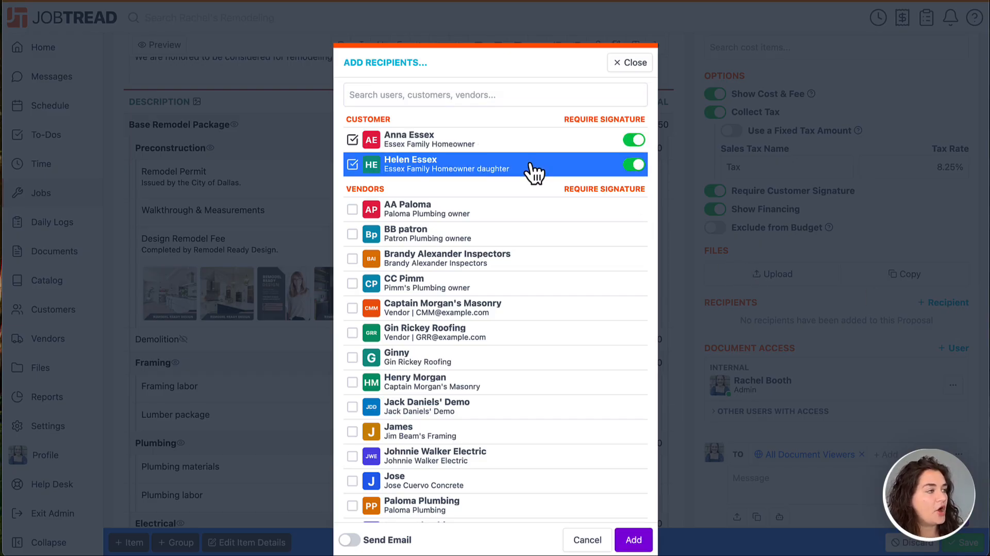
Step: Select the first four internal team members as additional proposal recipients
{"action": "scroll", "coordinate": [533, 172], "scroll_direction": "down", "scroll_amount": 2}
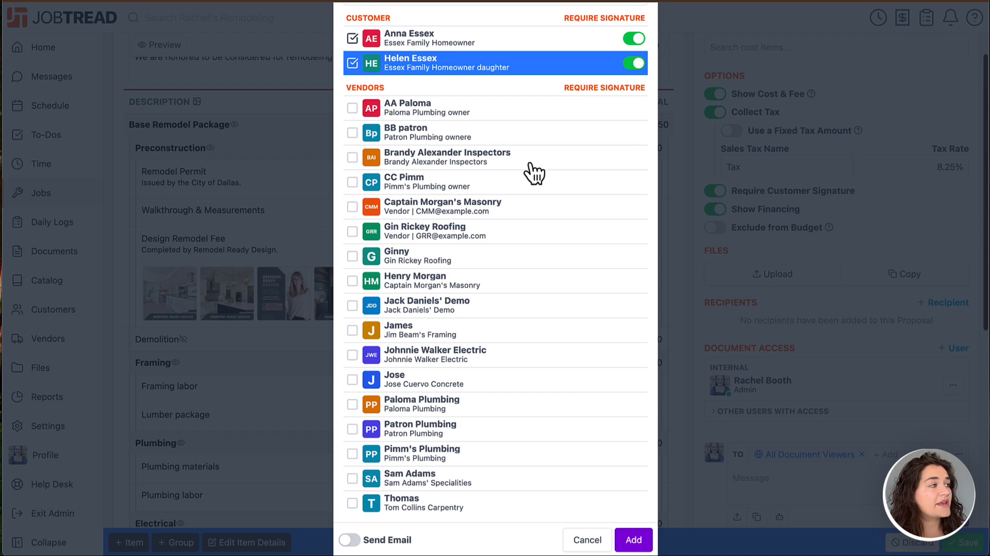
{"action": "scroll", "coordinate": [534, 173], "scroll_direction": "down", "scroll_amount": 2}
{"action": "scroll", "coordinate": [522, 285], "scroll_direction": "down", "scroll_amount": 4}
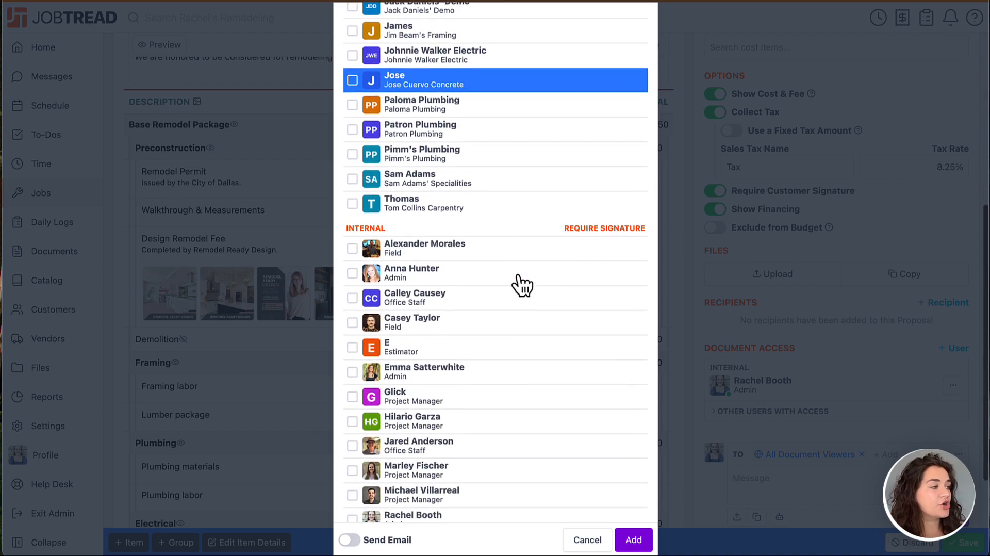
{"action": "left_click", "coordinate": [506, 255]}
{"action": "left_click", "coordinate": [505, 272]}
{"action": "left_click", "coordinate": [498, 303]}
{"action": "left_click", "coordinate": [489, 325]}
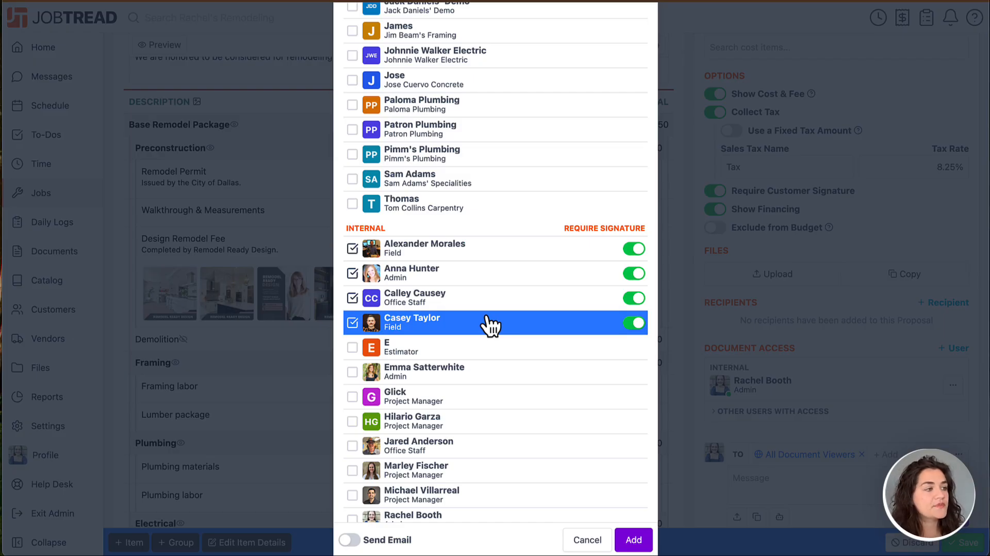
Step: Turn off the signature requirement for the four internal team members and add all selected recipients to the proposal
{"action": "left_click", "coordinate": [632, 250]}
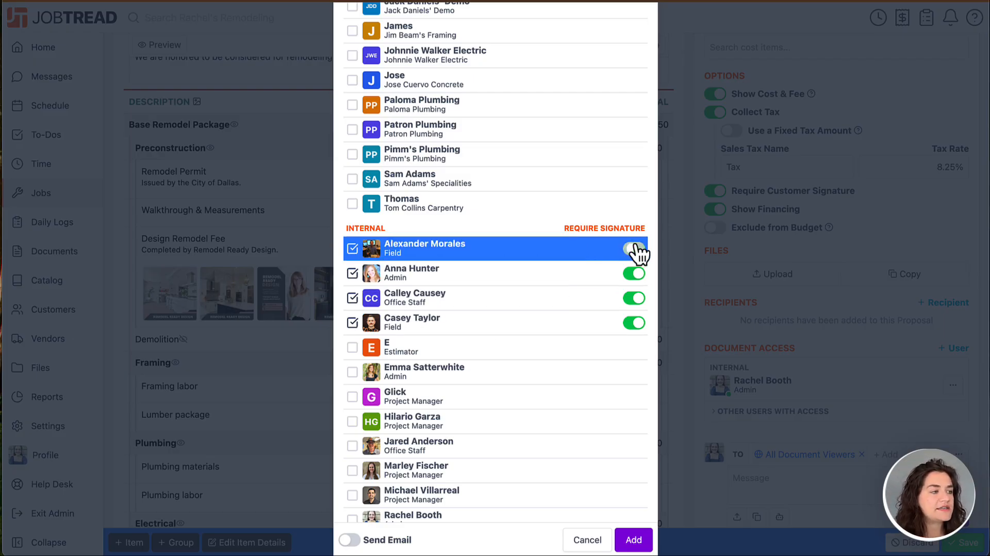
{"action": "left_click", "coordinate": [635, 274]}
{"action": "left_click", "coordinate": [635, 299]}
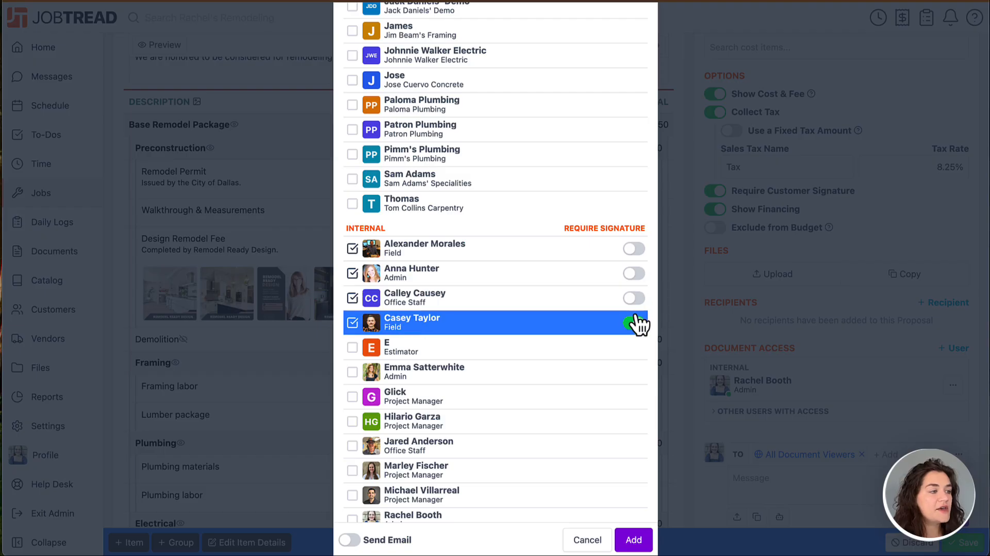
{"action": "left_click", "coordinate": [636, 323]}
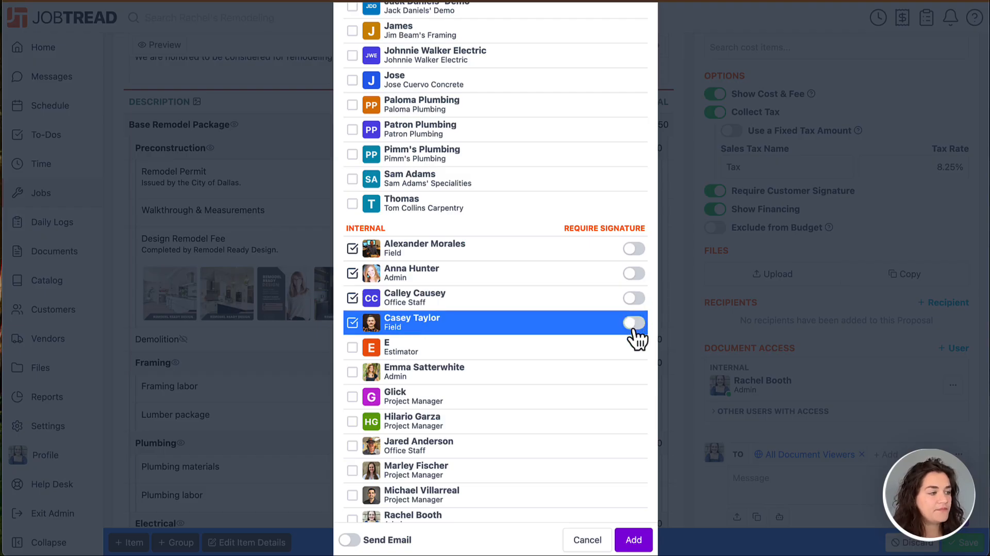
{"action": "left_click", "coordinate": [633, 540]}
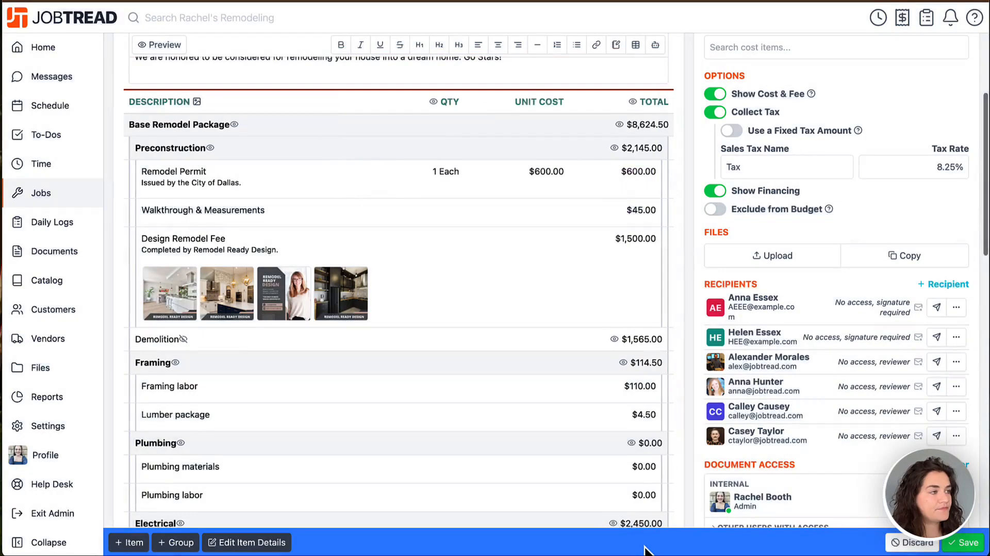
Step: Review which internal users, customers and vendors can be given document access, and cancel without adding anyone
{"action": "scroll", "coordinate": [766, 430], "scroll_direction": "down", "scroll_amount": 1}
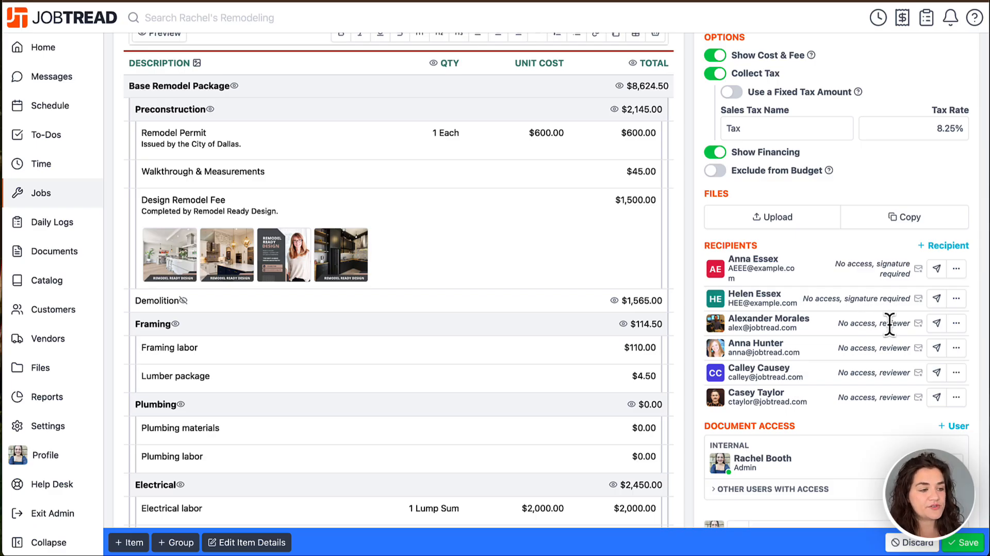
{"action": "scroll", "coordinate": [889, 324], "scroll_direction": "down", "scroll_amount": 3}
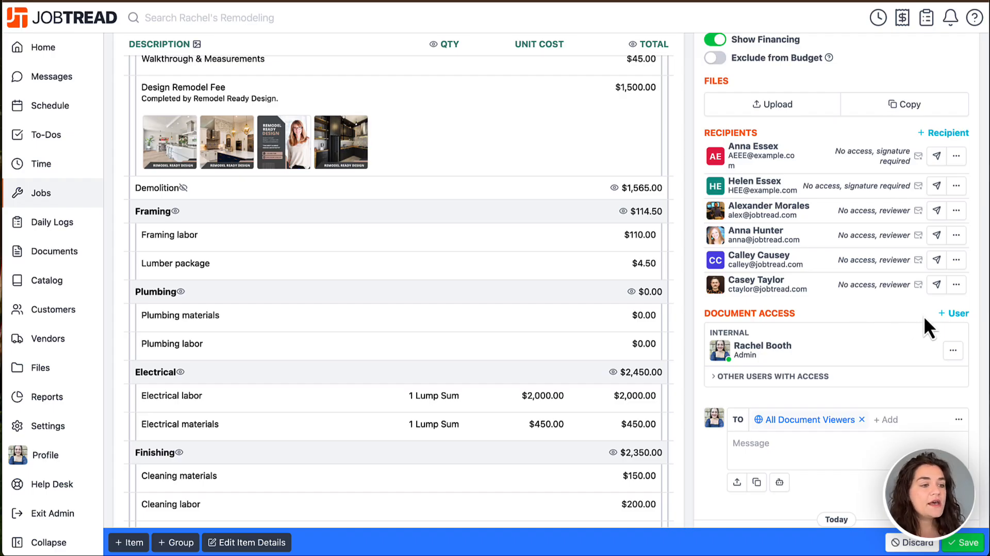
{"action": "left_click", "coordinate": [949, 315]}
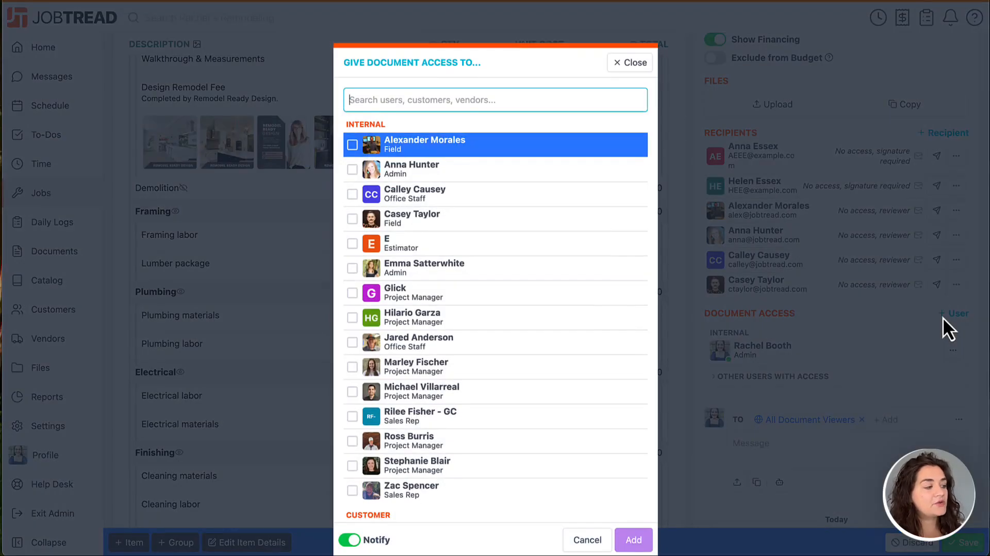
{"action": "scroll", "coordinate": [609, 404], "scroll_direction": "down", "scroll_amount": 2}
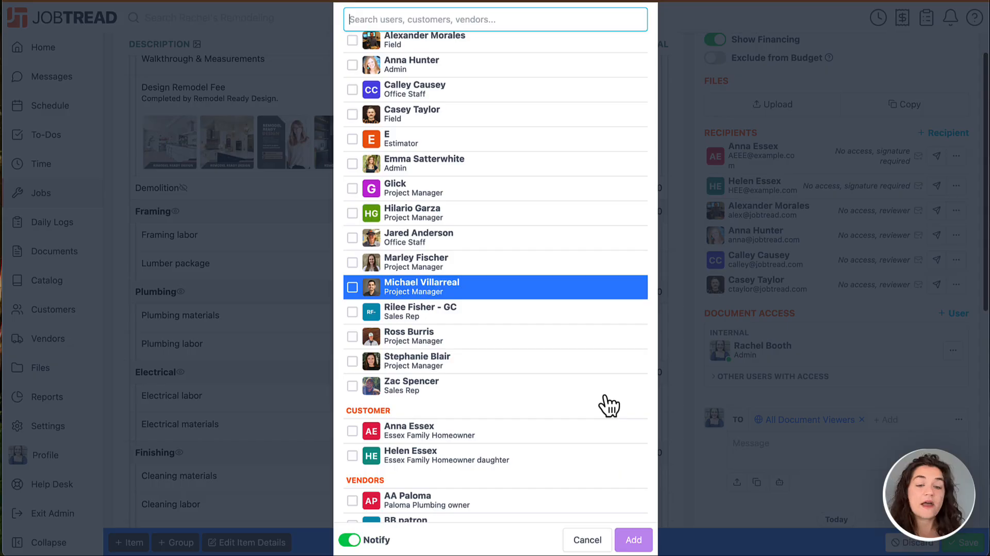
{"action": "scroll", "coordinate": [609, 405], "scroll_direction": "down", "scroll_amount": 3}
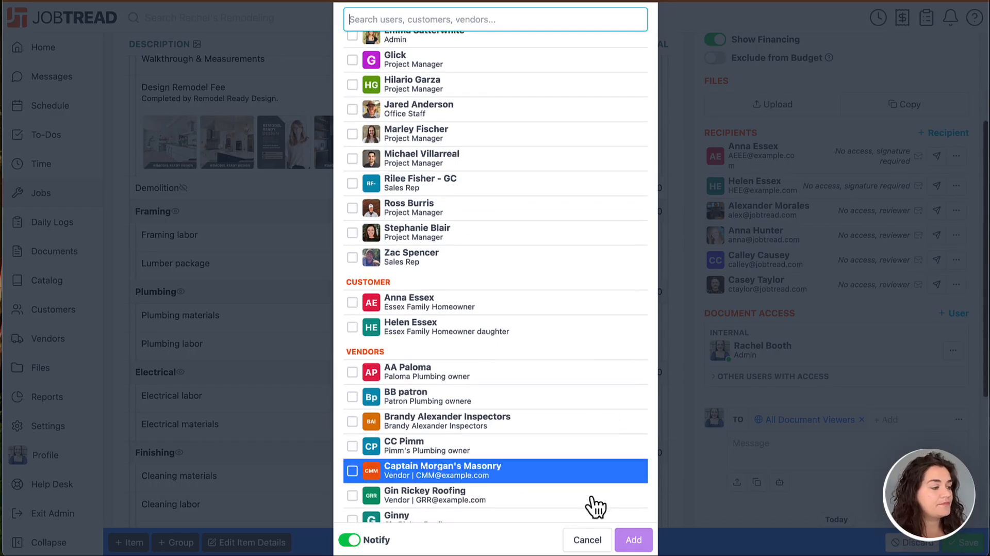
{"action": "left_click", "coordinate": [587, 539]}
Step: Write the message "Hold off until their vacation is done." addressed to All Document Viewers
{"action": "scroll", "coordinate": [765, 410], "scroll_direction": "down", "scroll_amount": 3}
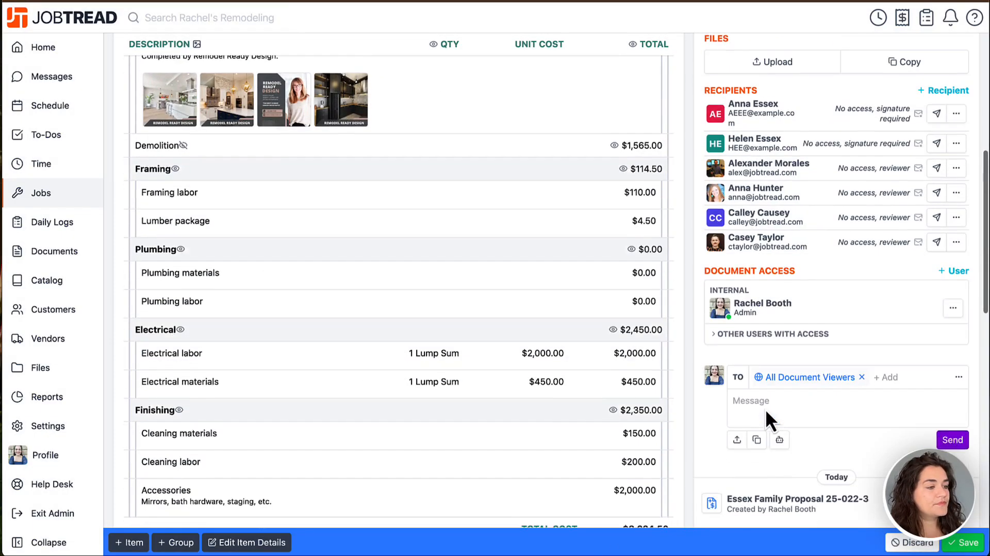
{"action": "left_click", "coordinate": [763, 377]}
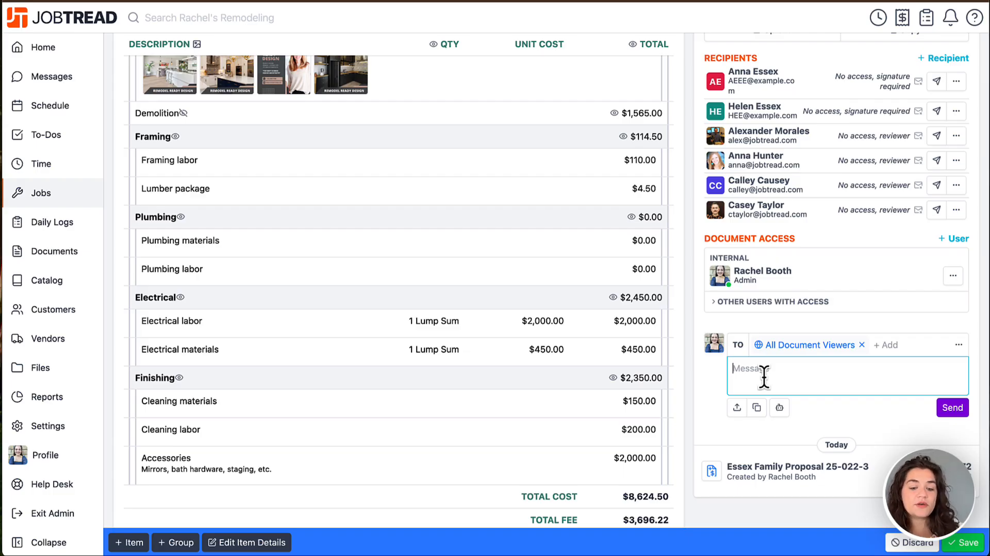
{"action": "type", "text": "Hold on until their v"}
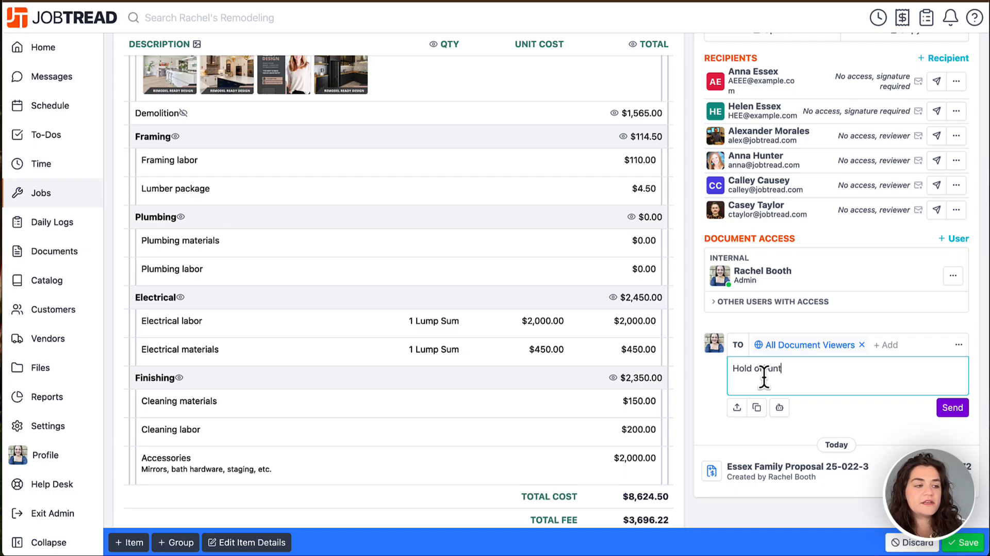
{"action": "type", "text": "acation is done."}
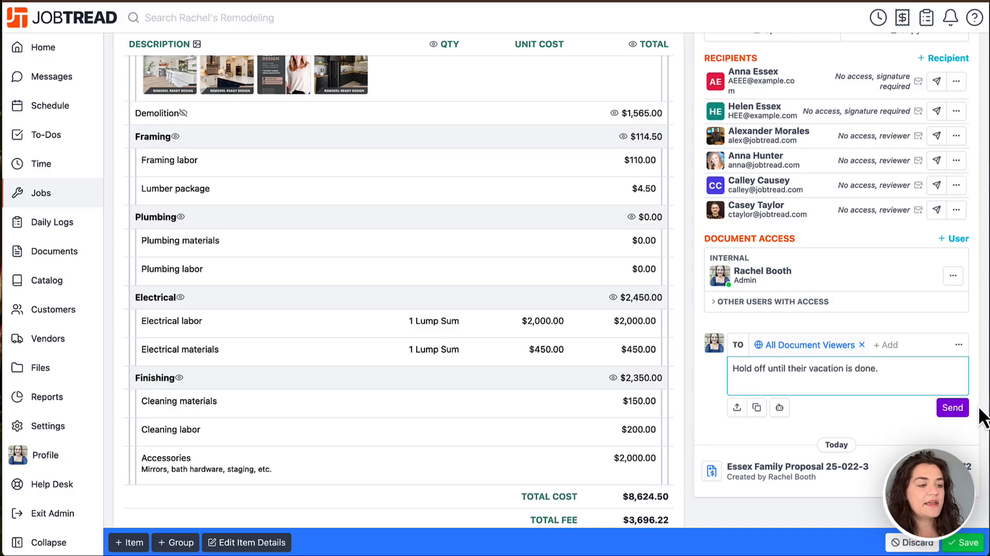
Step: Send the vacation message to All Document Viewers and save the pending proposal changes
{"action": "left_click", "coordinate": [959, 412]}
{"action": "scroll", "coordinate": [954, 412], "scroll_direction": "down", "scroll_amount": 3}
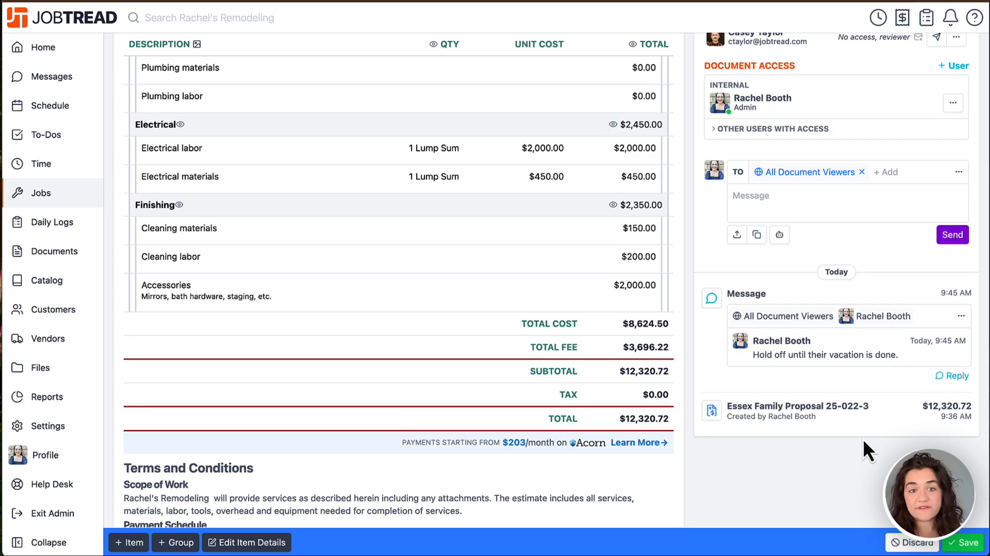
{"action": "scroll", "coordinate": [863, 440], "scroll_direction": "up", "scroll_amount": 1}
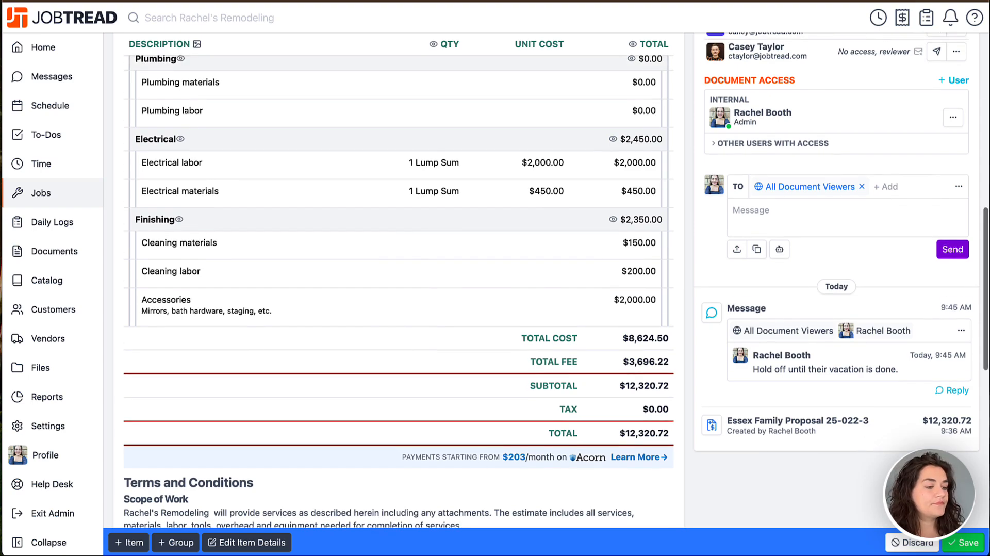
{"action": "left_click", "coordinate": [962, 543]}
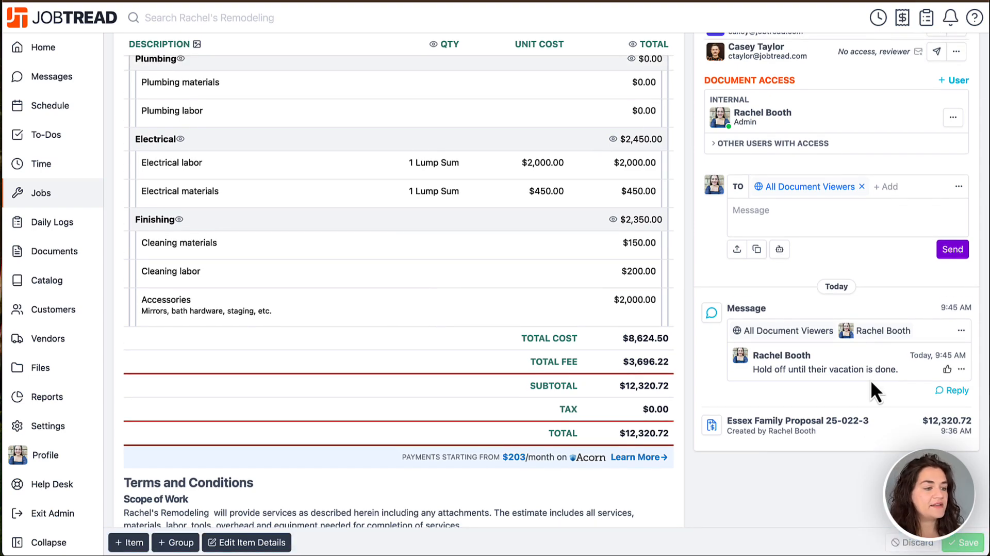
Step: Apply the Modern cover page in the proposal's design settings
{"action": "scroll", "coordinate": [870, 384], "scroll_direction": "up", "scroll_amount": 4}
{"action": "scroll", "coordinate": [870, 379], "scroll_direction": "up", "scroll_amount": 8}
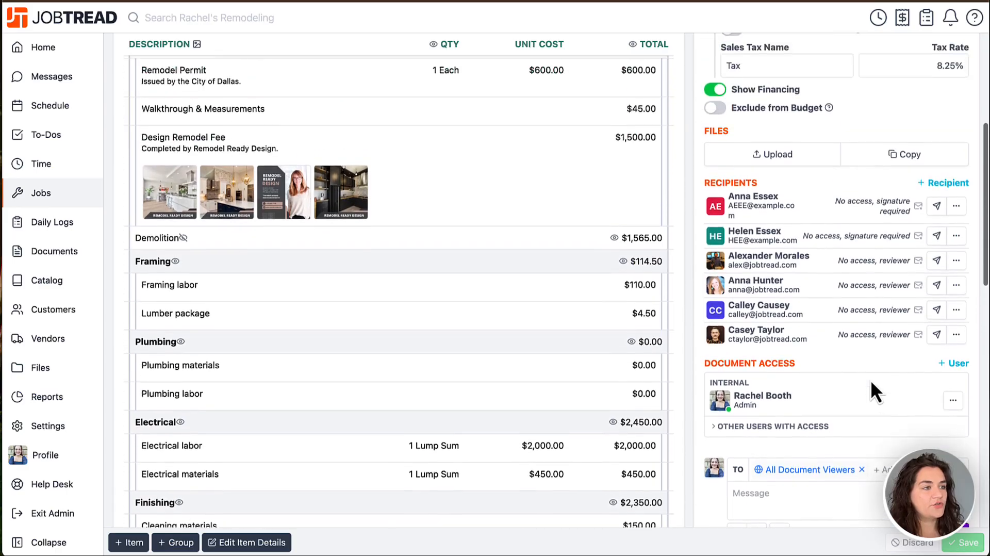
{"action": "scroll", "coordinate": [874, 391], "scroll_direction": "up", "scroll_amount": 2}
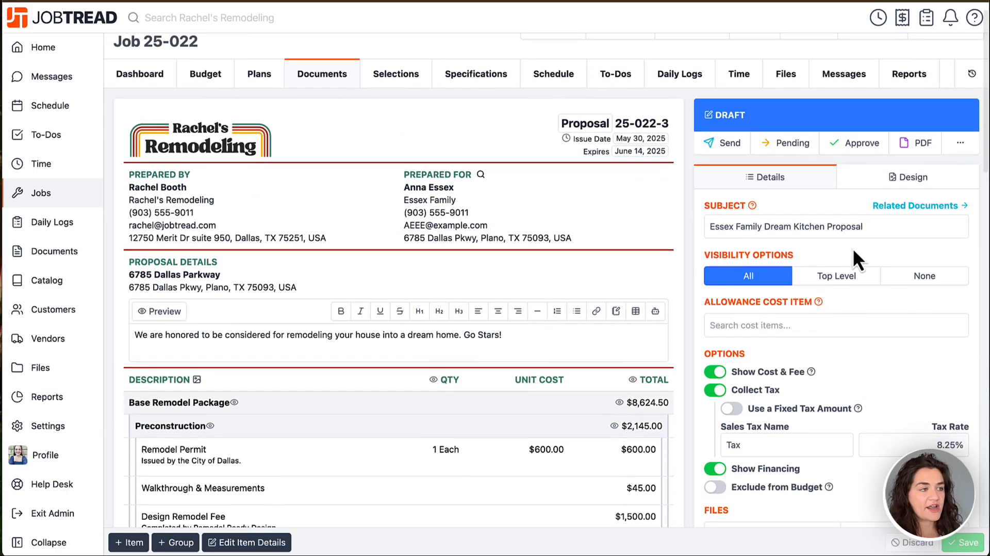
{"action": "left_click", "coordinate": [862, 182]}
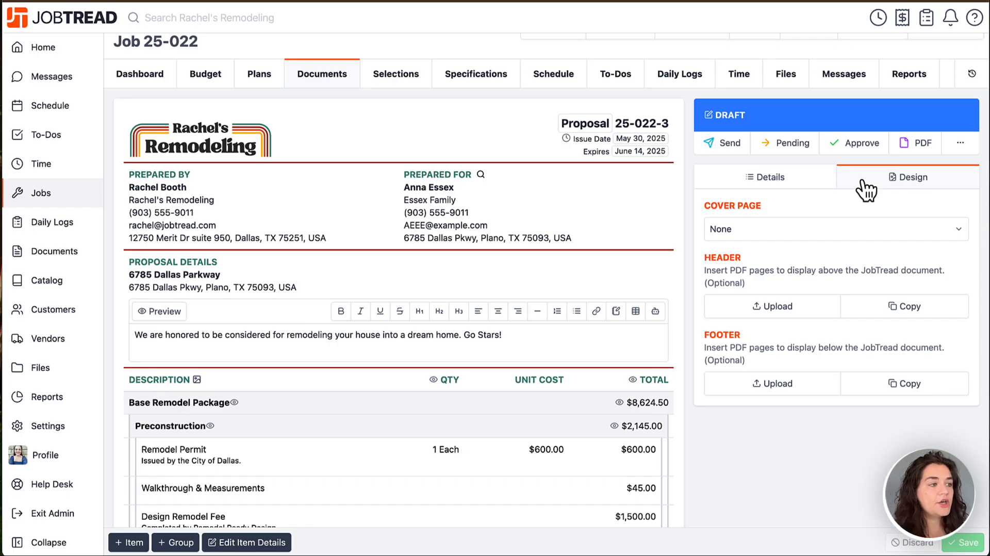
{"action": "left_click", "coordinate": [840, 232]}
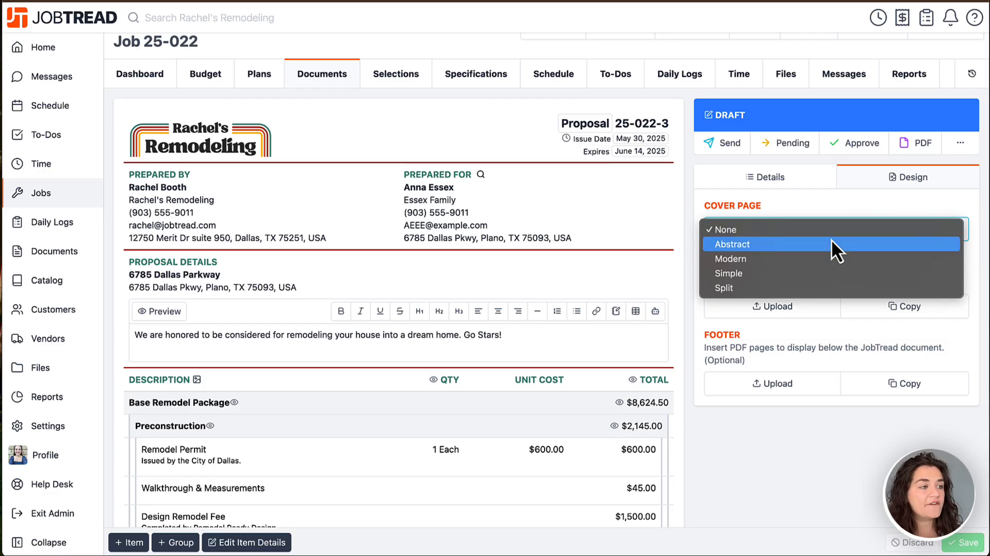
{"action": "left_click", "coordinate": [814, 262]}
Step: Examine the cover page preview and its title, subtitle, photo, proposal details, contact, header and footer settings
{"action": "scroll", "coordinate": [819, 274], "scroll_direction": "down", "scroll_amount": 2}
{"action": "scroll", "coordinate": [819, 273], "scroll_direction": "down", "scroll_amount": 2}
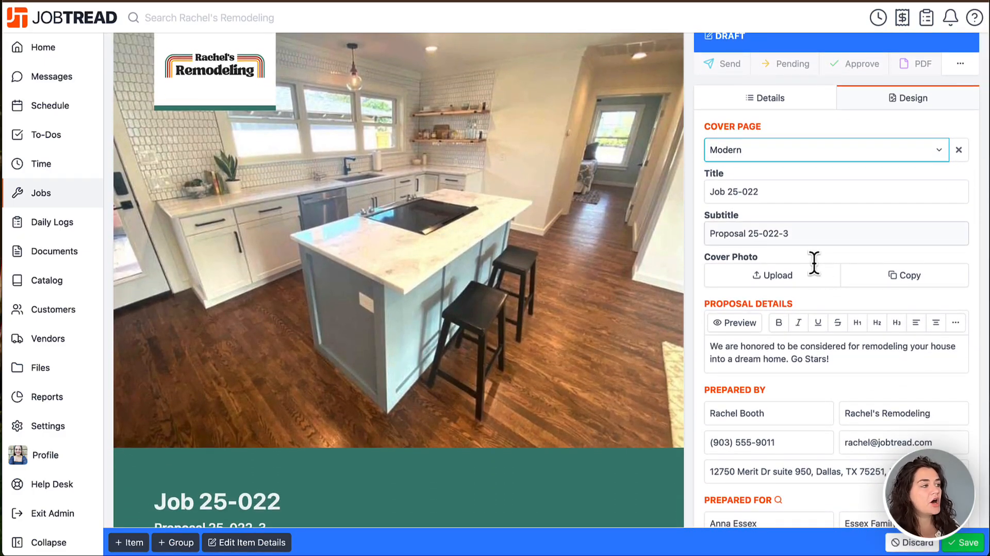
{"action": "scroll", "coordinate": [813, 263], "scroll_direction": "down", "scroll_amount": 3}
{"action": "scroll", "coordinate": [813, 263], "scroll_direction": "up", "scroll_amount": 3}
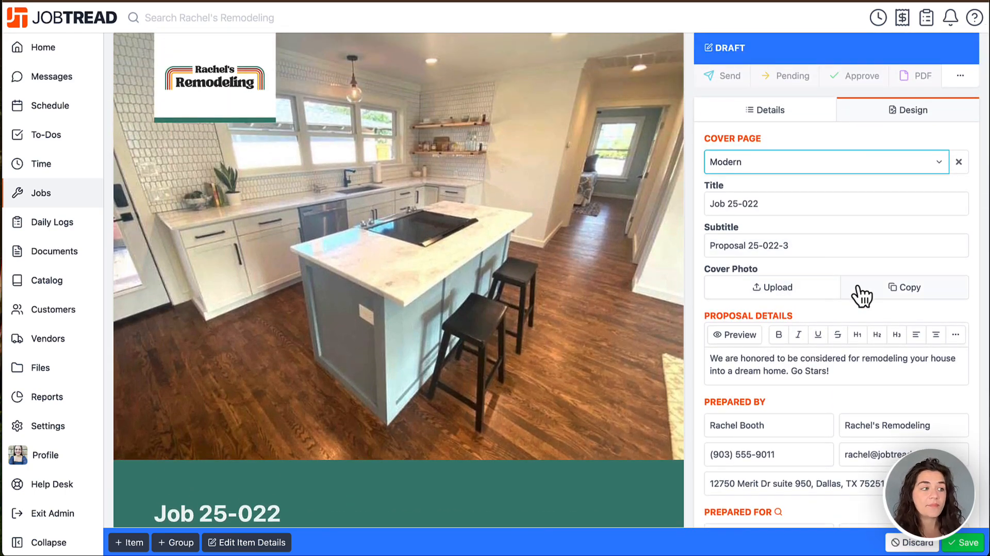
{"action": "scroll", "coordinate": [825, 270], "scroll_direction": "down", "scroll_amount": 3}
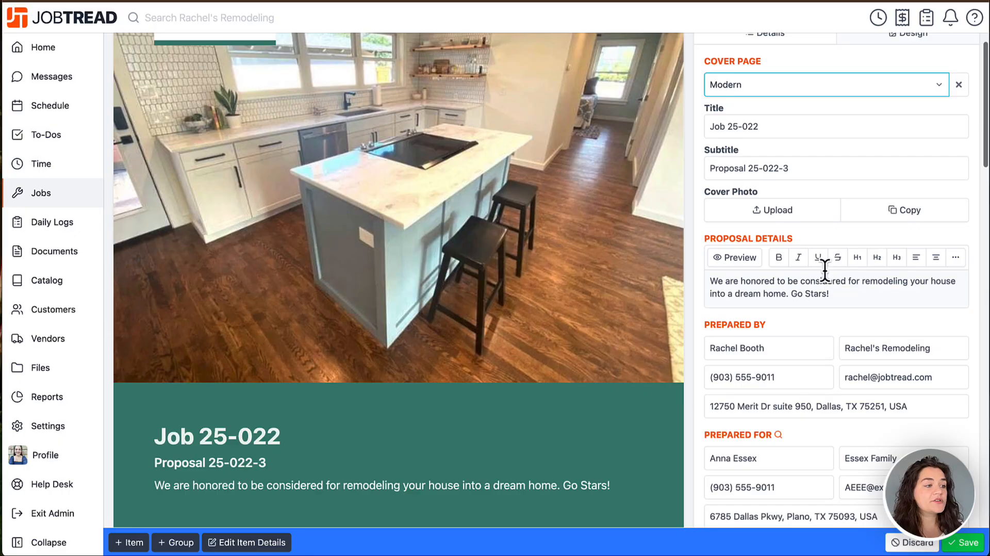
{"action": "scroll", "coordinate": [824, 270], "scroll_direction": "up", "scroll_amount": 2}
{"action": "scroll", "coordinate": [825, 270], "scroll_direction": "down", "scroll_amount": 7}
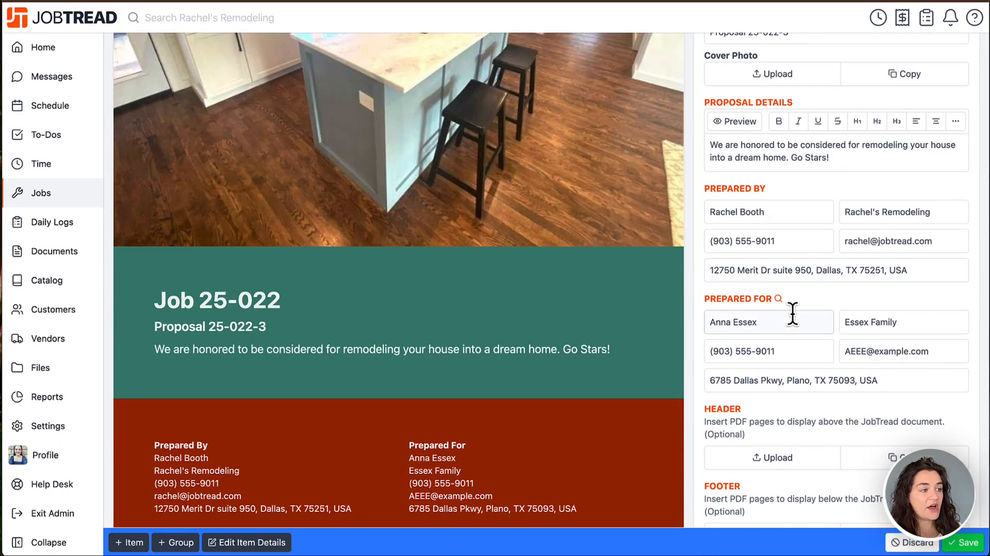
{"action": "scroll", "coordinate": [792, 313], "scroll_direction": "down", "scroll_amount": 1}
{"action": "scroll", "coordinate": [793, 313], "scroll_direction": "down", "scroll_amount": 3}
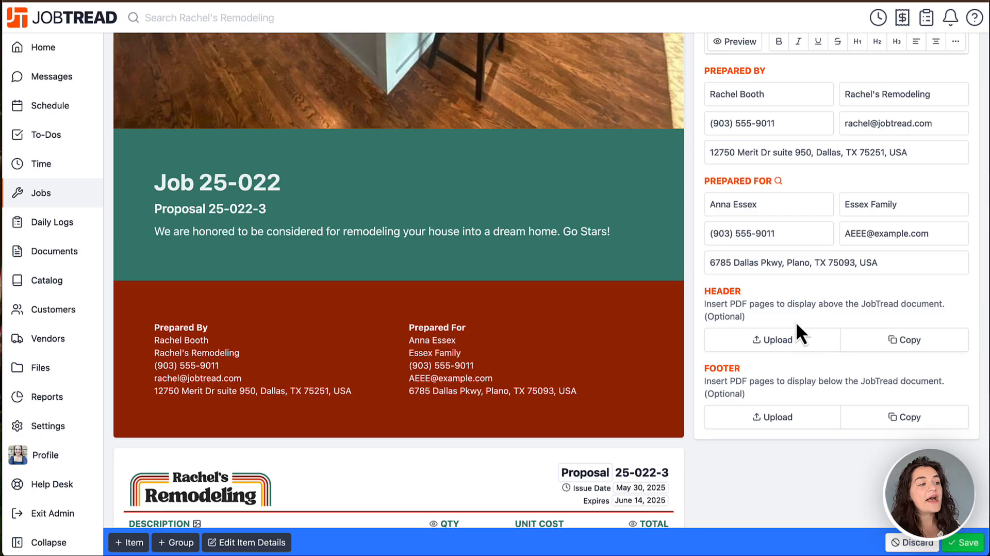
{"action": "scroll", "coordinate": [796, 324], "scroll_direction": "down", "scroll_amount": 1}
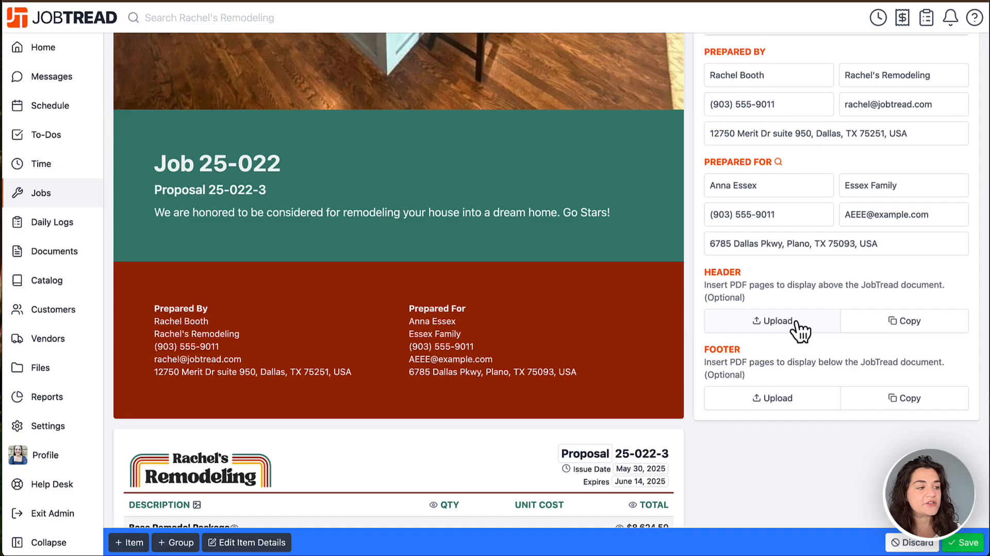
{"action": "scroll", "coordinate": [797, 323], "scroll_direction": "up", "scroll_amount": 8}
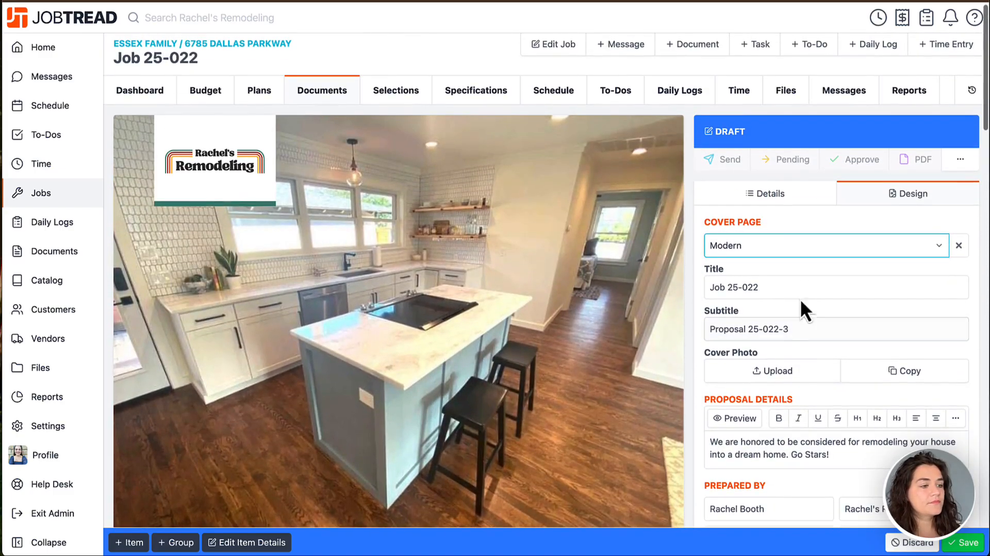
Step: Save the proposal's cover page design and check which additional document actions are offered
{"action": "left_click", "coordinate": [967, 547]}
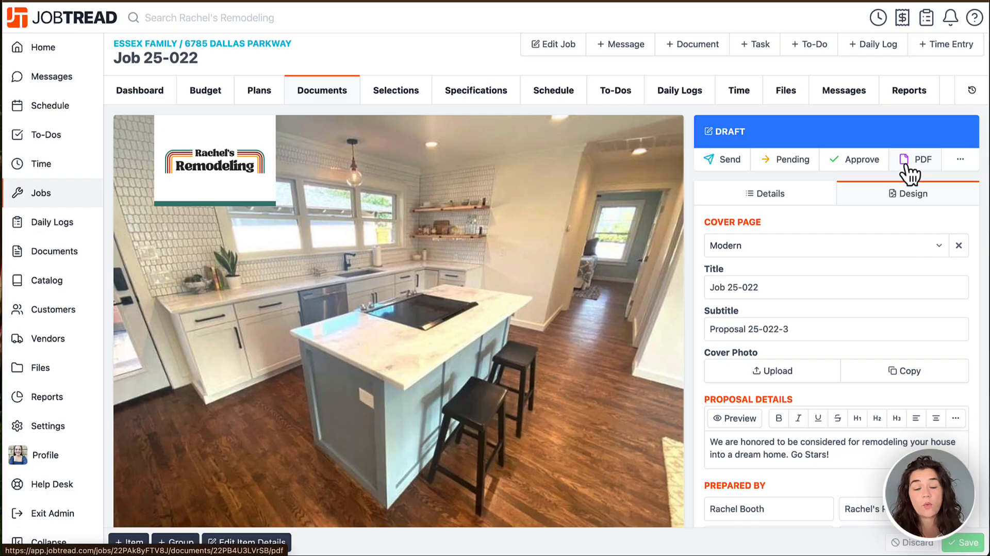
{"action": "left_click", "coordinate": [957, 166]}
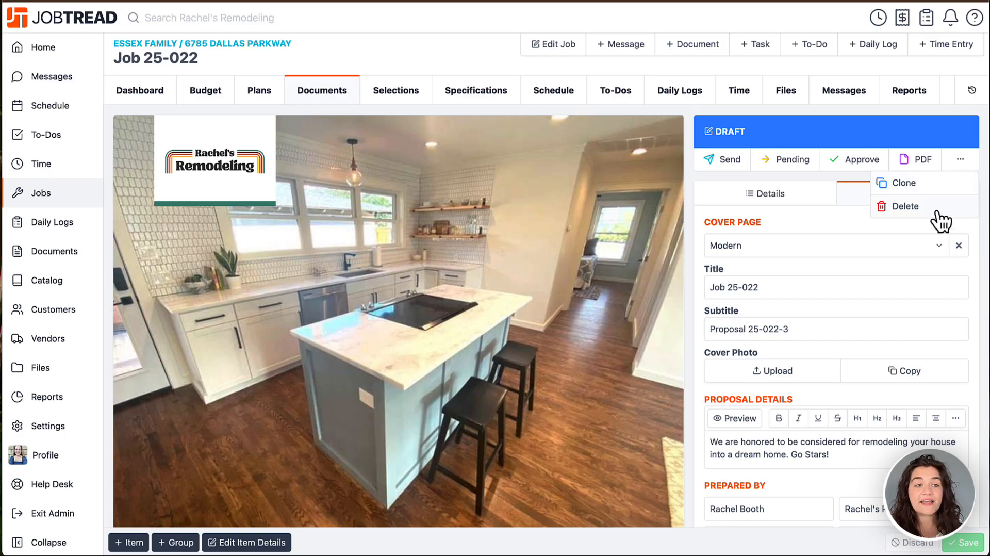
{"action": "left_click", "coordinate": [790, 175]}
Step: Check the recipients and email message in the send form, and send the proposal to everyone listed
{"action": "left_click", "coordinate": [736, 162]}
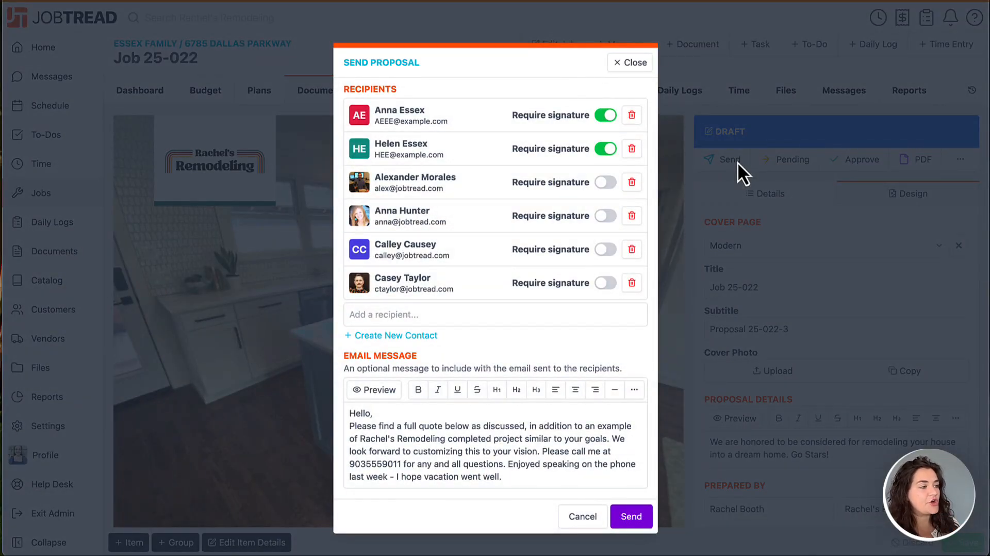
{"action": "left_click", "coordinate": [513, 315]}
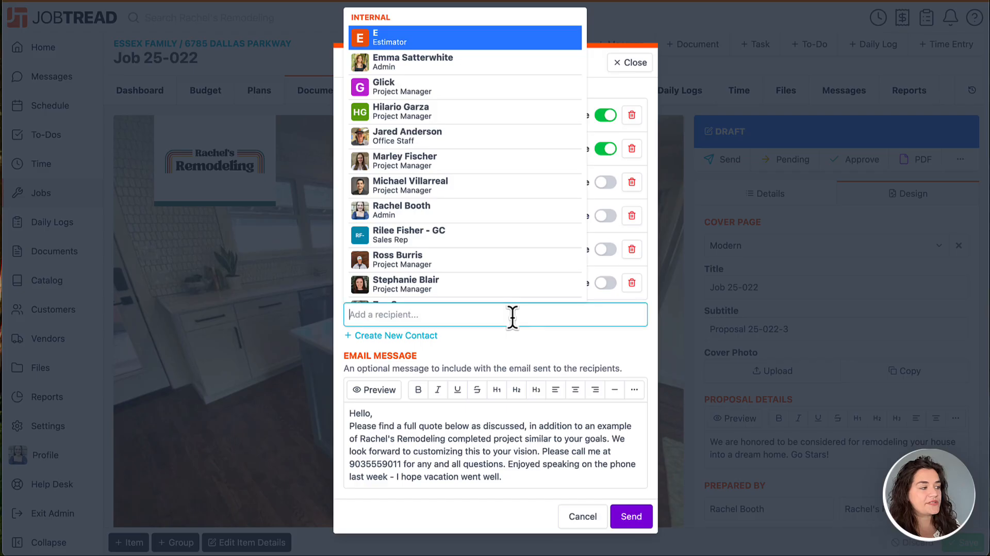
{"action": "left_click", "coordinate": [502, 333]}
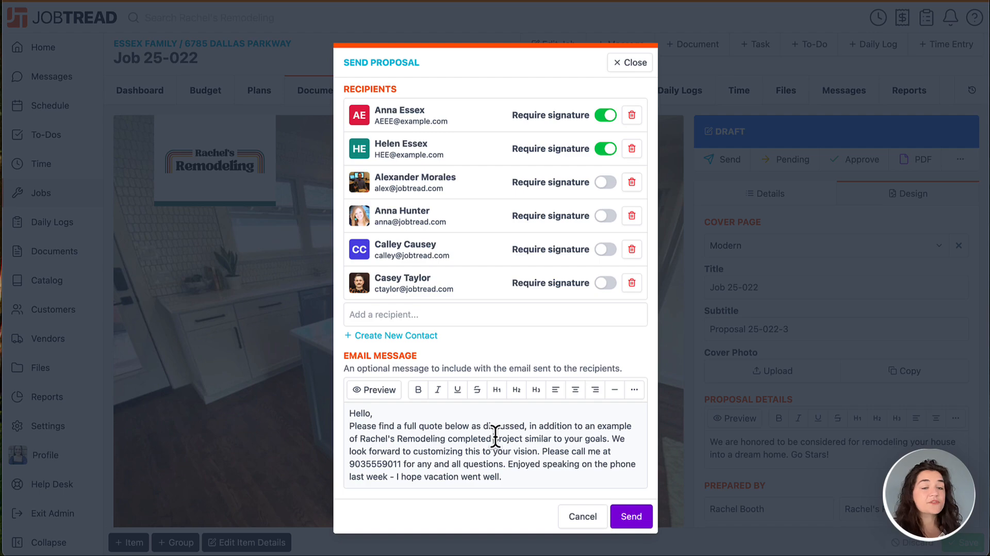
{"action": "left_click", "coordinate": [509, 475]}
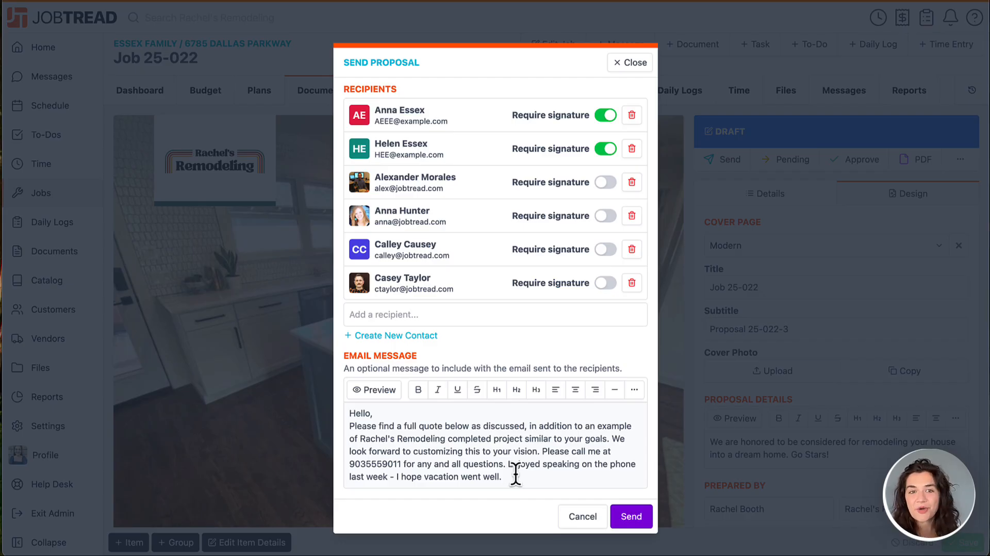
{"action": "left_click", "coordinate": [617, 514]}
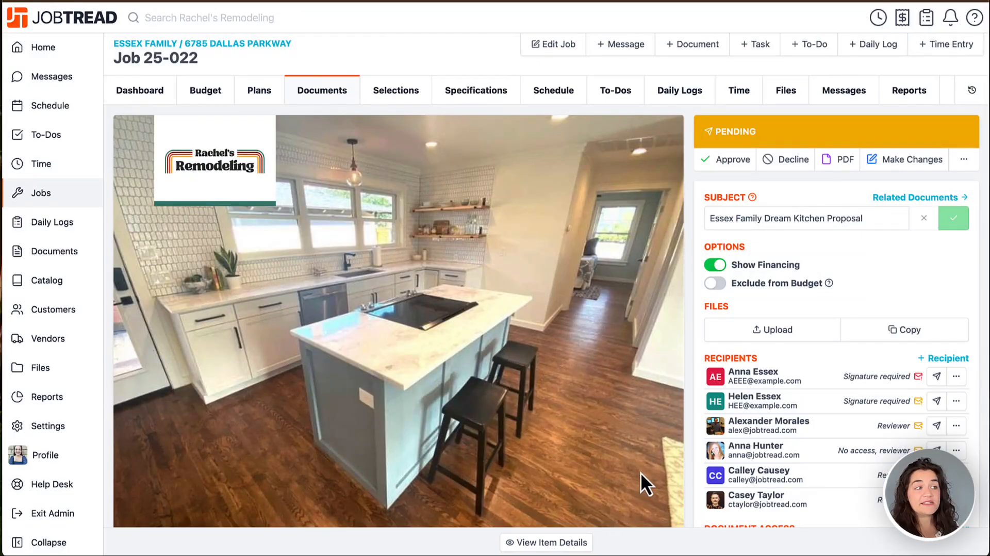
Step: Examine the sent proposal's activity log for the sending, delivery, bounce and opening status of each recipient's email
{"action": "scroll", "coordinate": [641, 472], "scroll_direction": "down", "scroll_amount": 5}
{"action": "scroll", "coordinate": [640, 472], "scroll_direction": "down", "scroll_amount": 5}
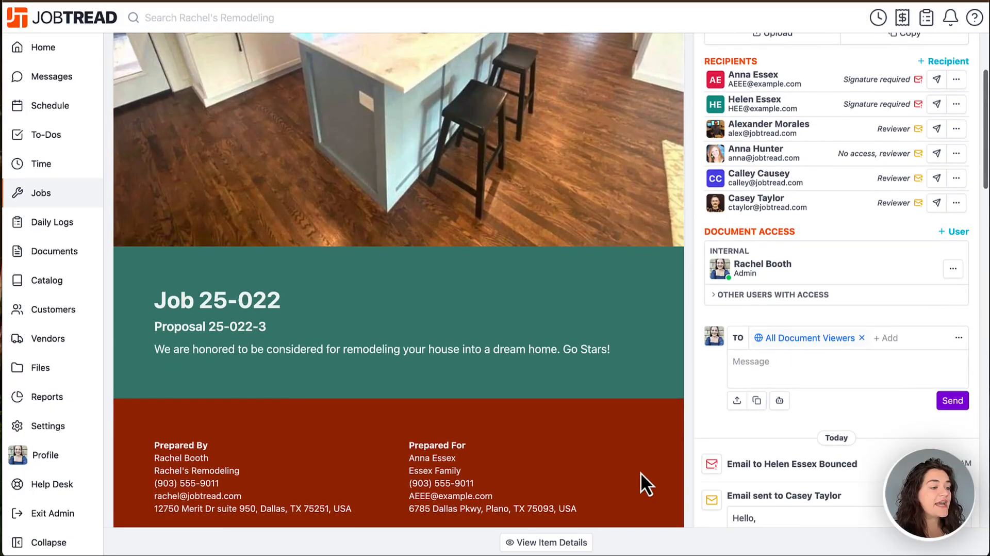
{"action": "scroll", "coordinate": [640, 471], "scroll_direction": "down", "scroll_amount": 3}
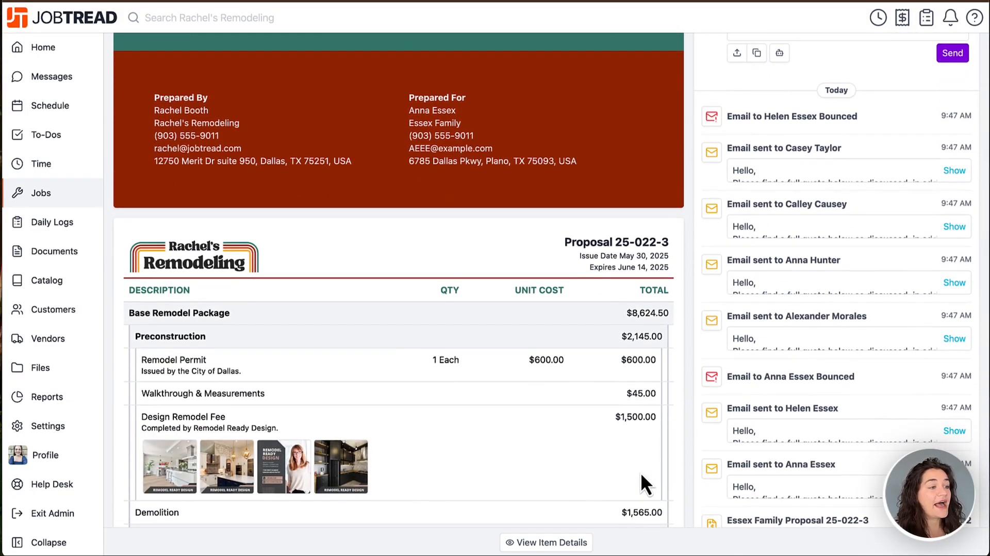
{"action": "scroll", "coordinate": [641, 475], "scroll_direction": "down", "scroll_amount": 2}
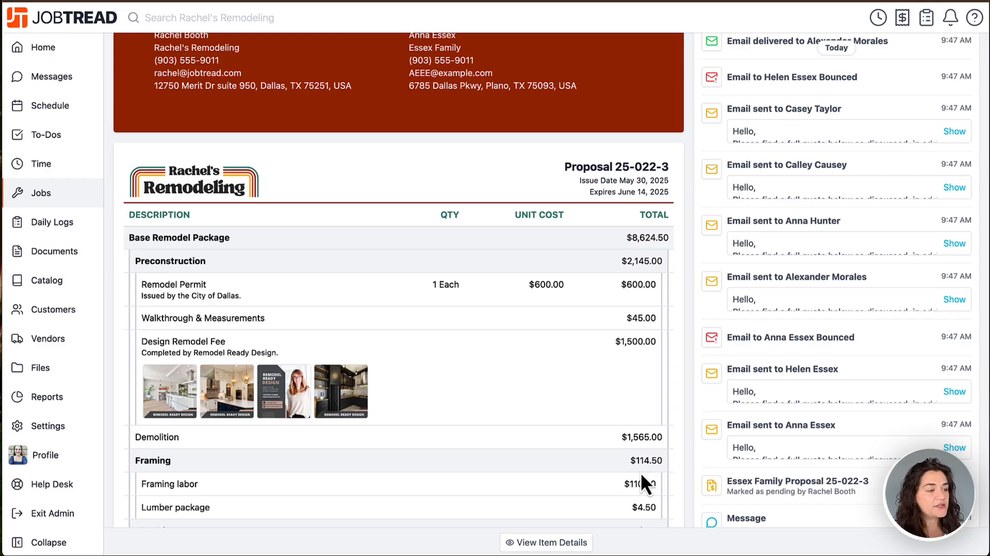
{"action": "scroll", "coordinate": [644, 483], "scroll_direction": "down", "scroll_amount": 3}
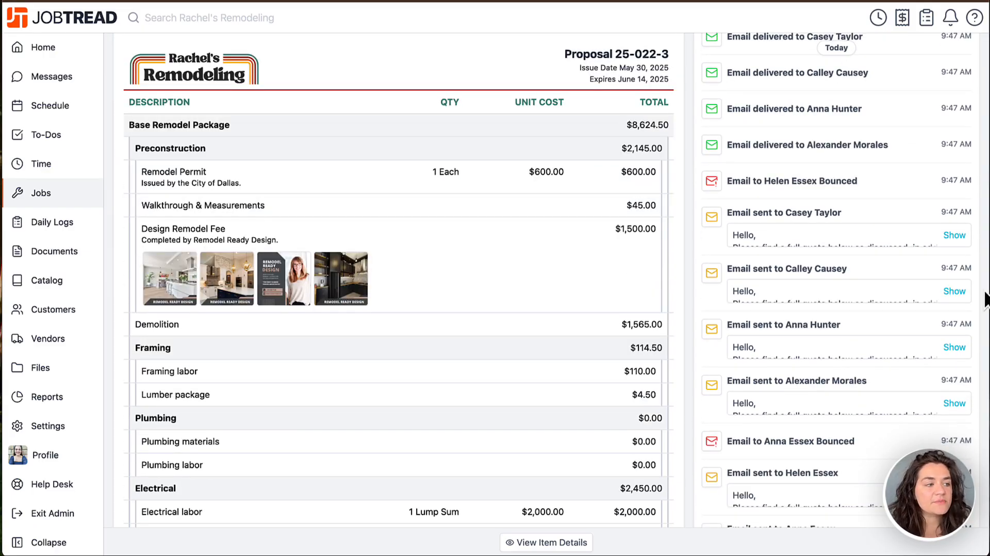
{"action": "scroll", "coordinate": [911, 306], "scroll_direction": "up", "scroll_amount": 3}
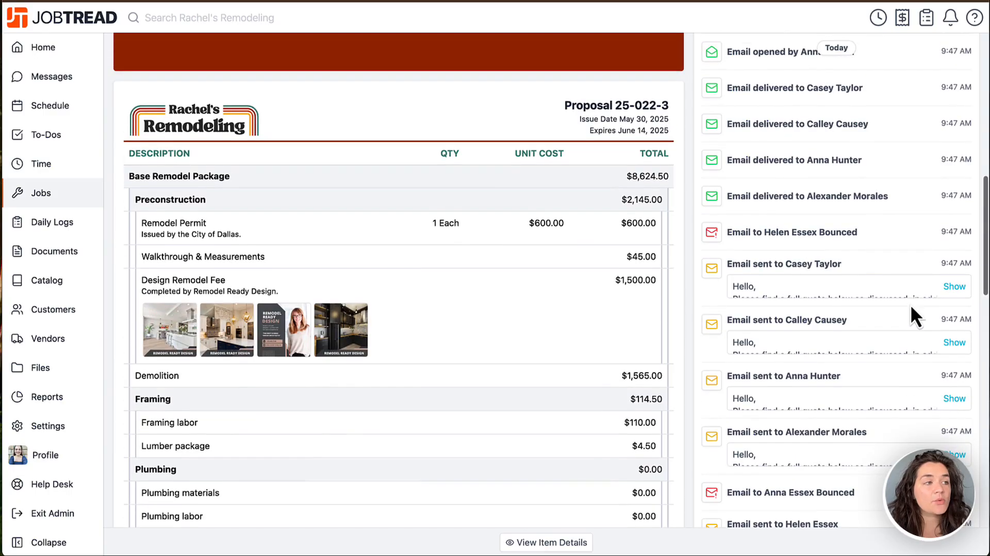
{"action": "scroll", "coordinate": [910, 304], "scroll_direction": "up", "scroll_amount": 2}
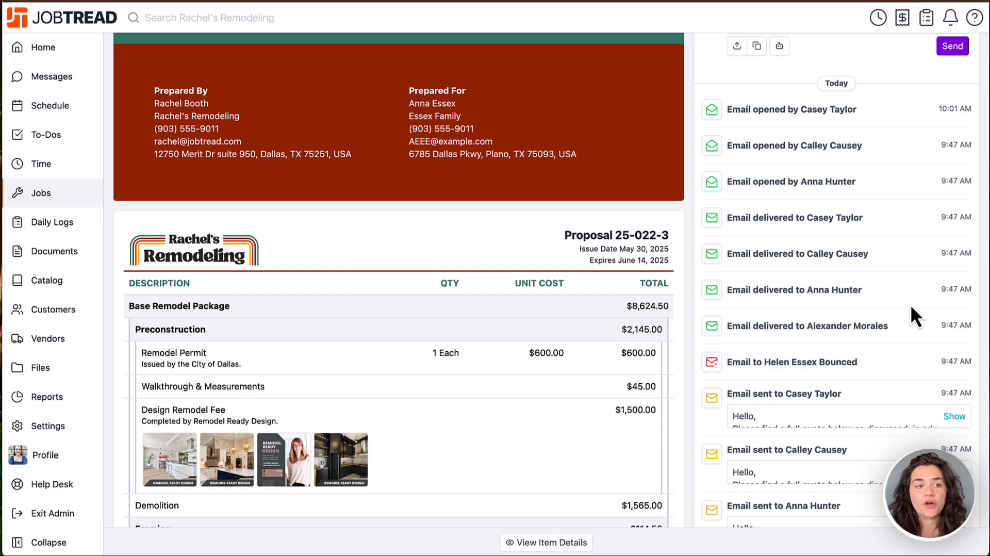
{"action": "scroll", "coordinate": [910, 304], "scroll_direction": "up", "scroll_amount": 6}
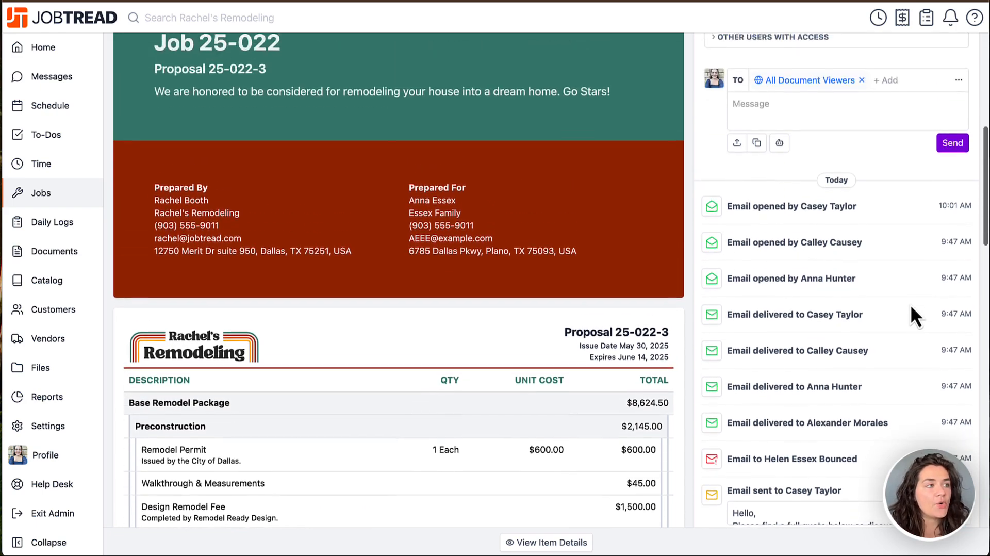
{"action": "scroll", "coordinate": [910, 304], "scroll_direction": "up", "scroll_amount": 6}
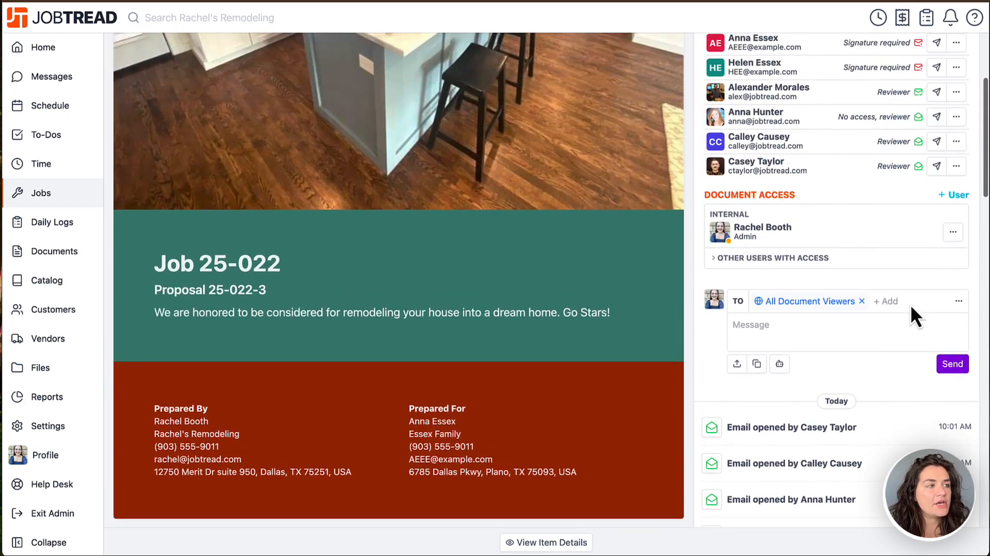
Step: Check the additional actions available for the second recipient of the sent proposal
{"action": "scroll", "coordinate": [911, 305], "scroll_direction": "up", "scroll_amount": 1}
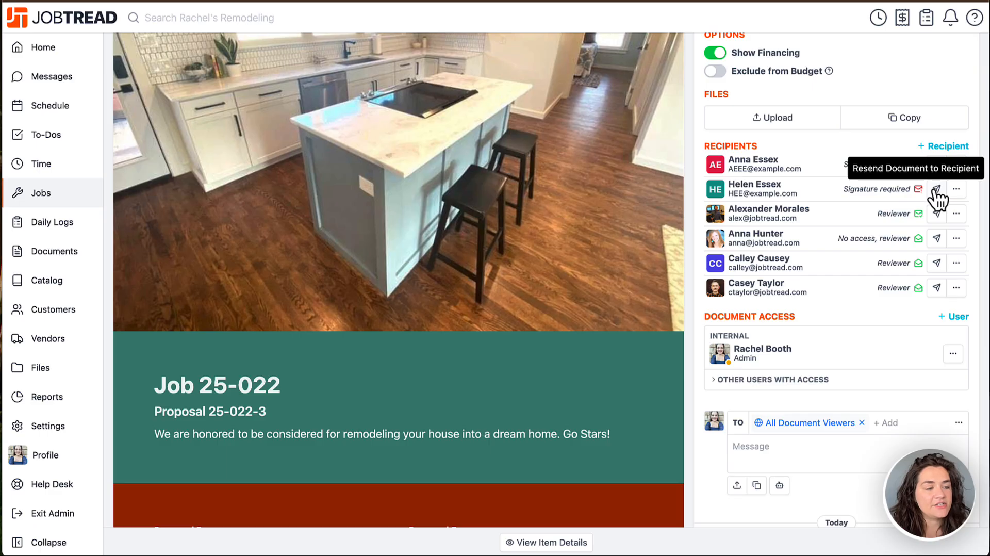
{"action": "left_click", "coordinate": [955, 190]}
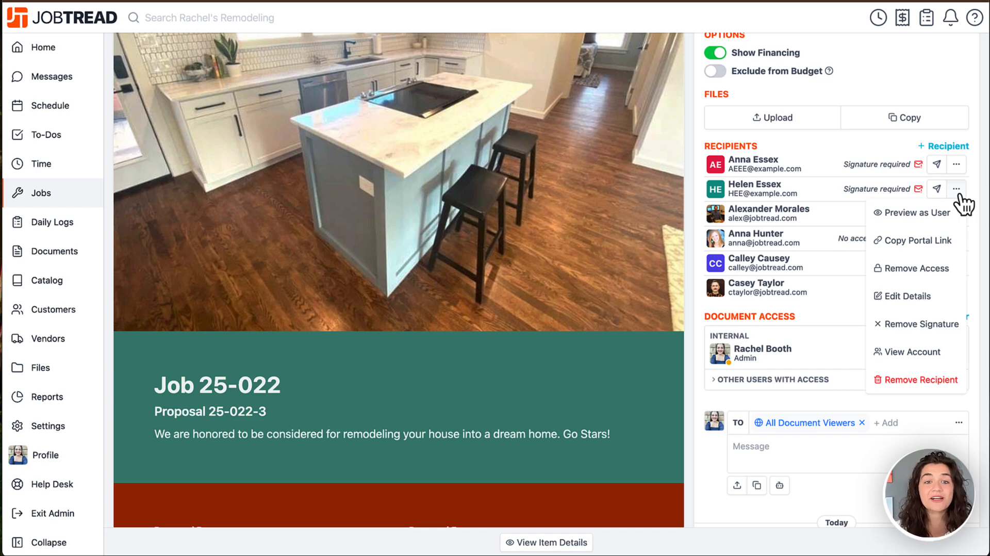
{"action": "left_click", "coordinate": [961, 196]}
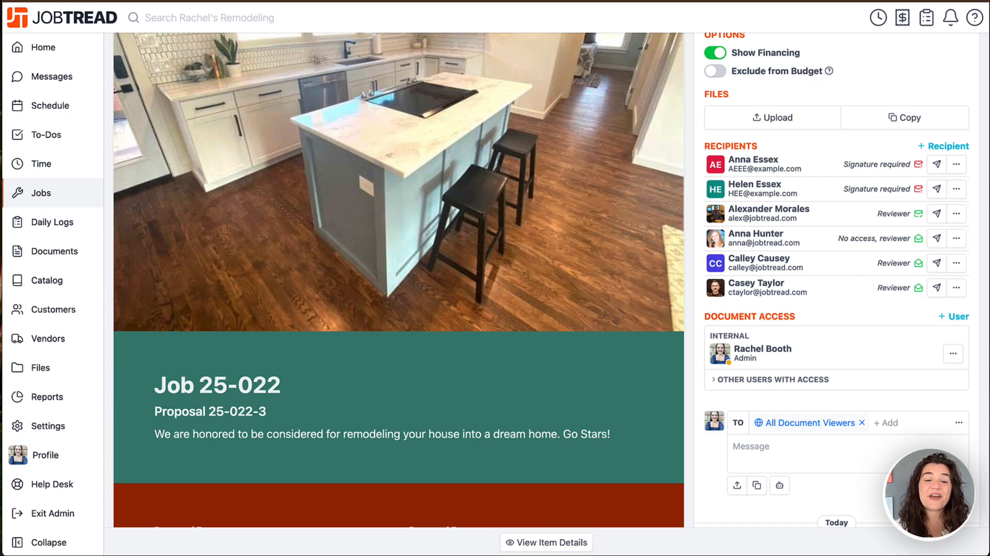